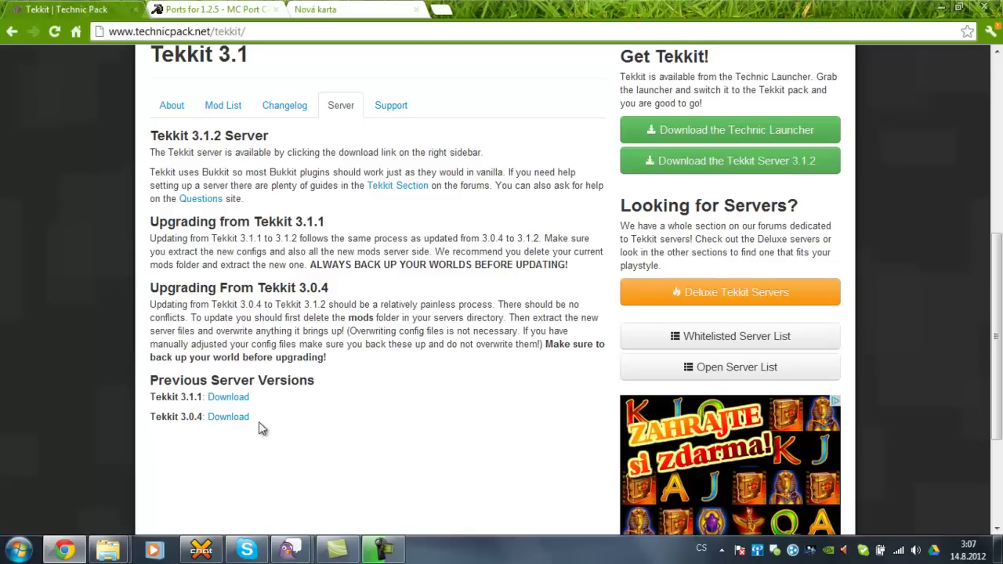
# - Download the previous Tekkit 3.0.4 server version and open the downloaded Tekkit_Server_3.0.4.zip archive
pyautogui.moveTo(178, 419); pyautogui.dragTo(203, 418)
pyautogui.click(234, 423)
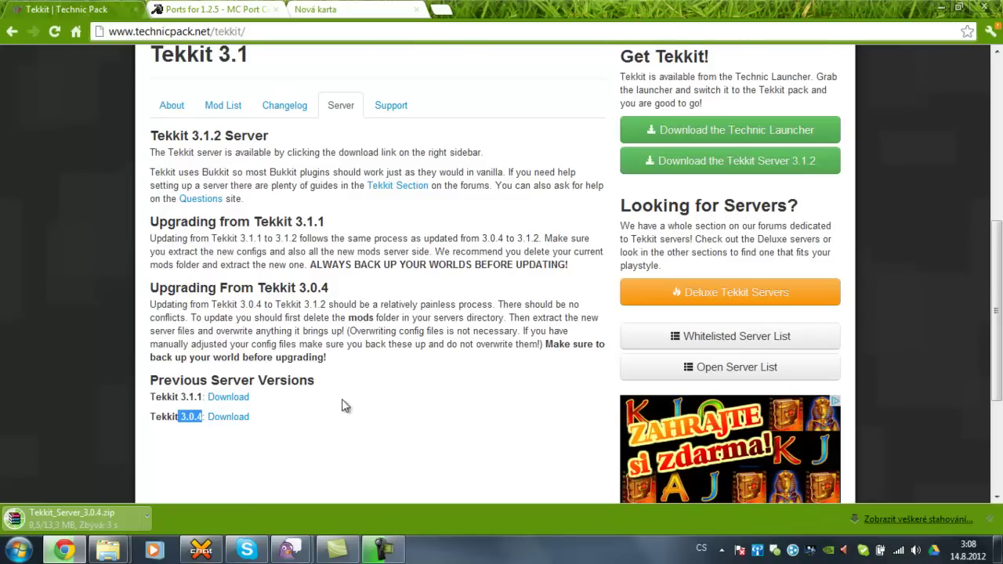
pyautogui.click(92, 521)
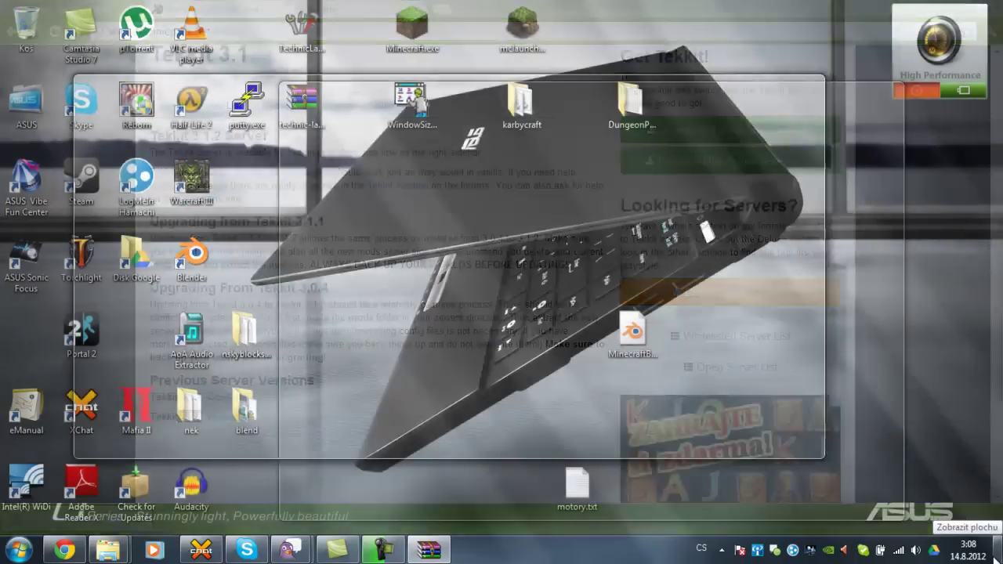
# - Create a new desktop folder named tekkitserver and open it
pyautogui.click(998, 549)
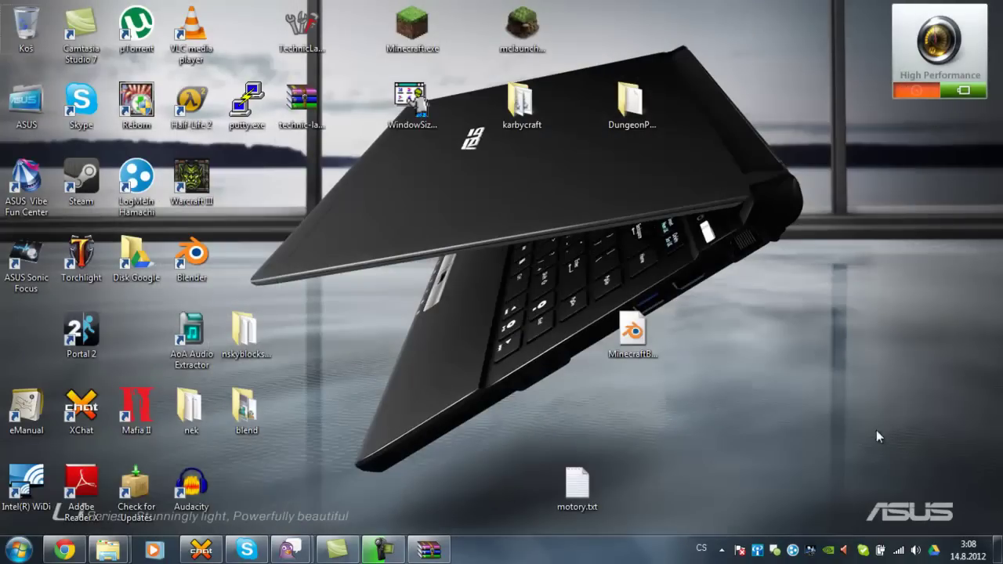
pyautogui.rightClick(774, 297)
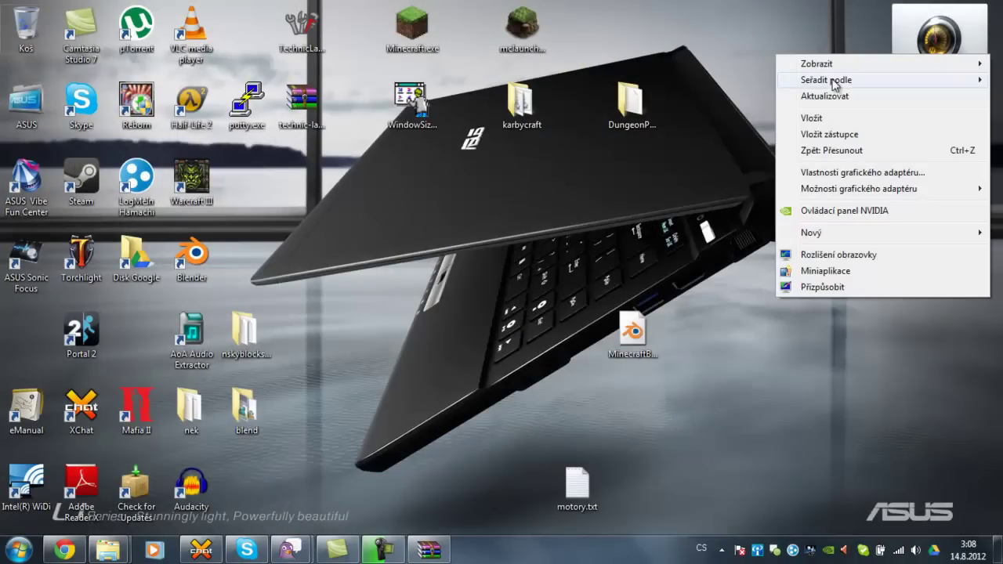
pyautogui.moveTo(848, 230)
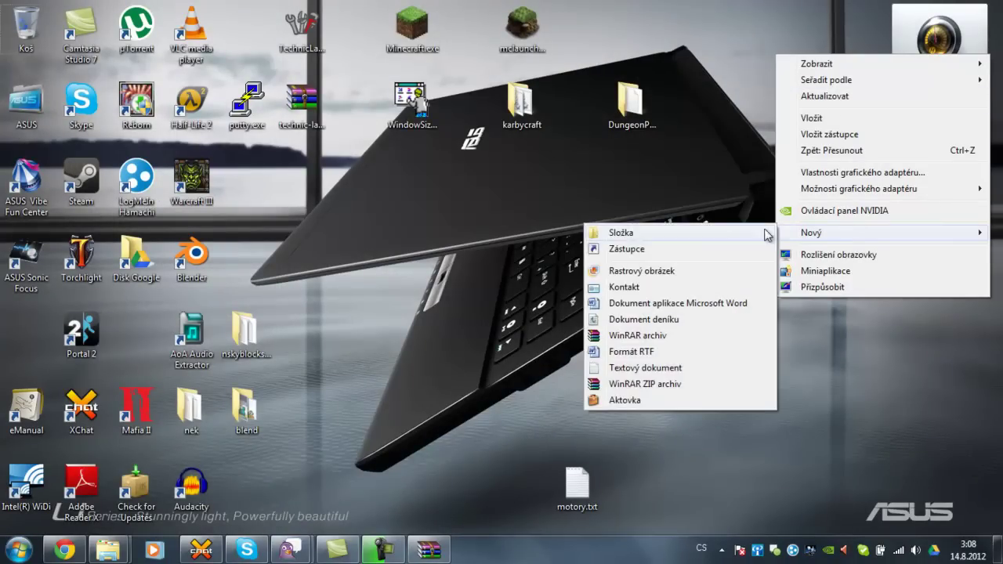
pyautogui.click(721, 230)
pyautogui.write('te')
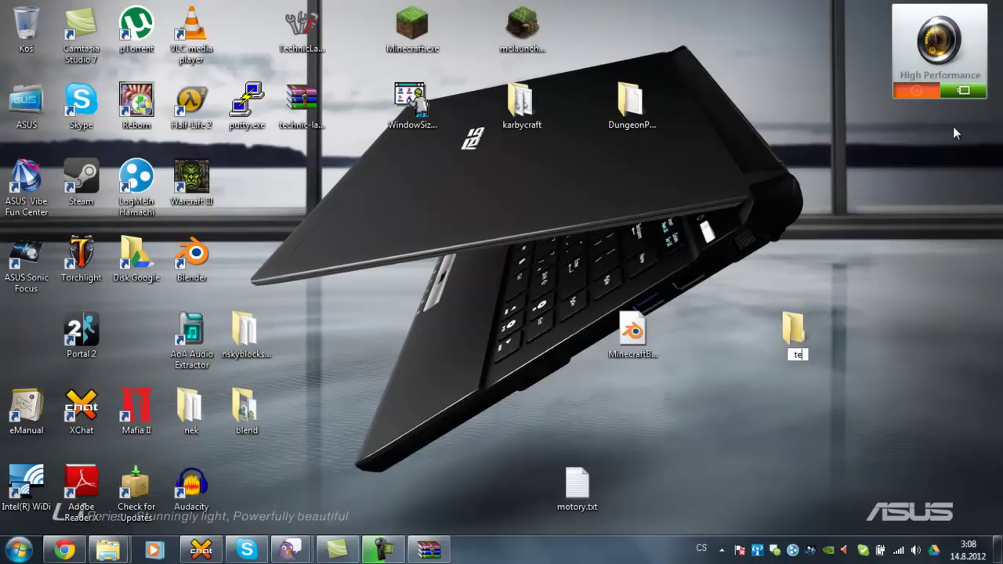
pyautogui.write('kkitserver')
pyautogui.press('Return')
pyautogui.press('Return')
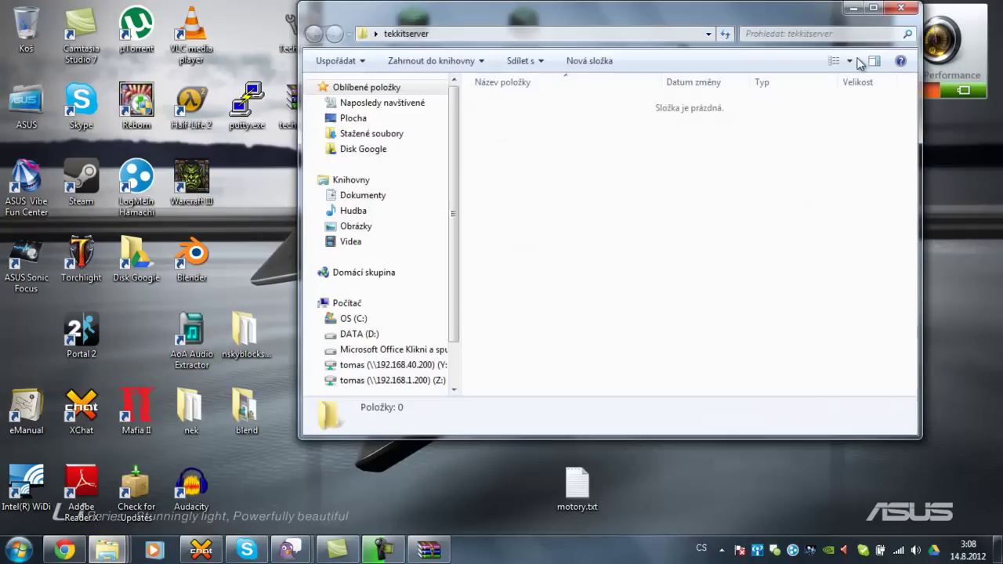
# - Extract the entire contents of Tekkit_Server_3.0.4.zip into the tekkitserver folder
pyautogui.click(430, 551)
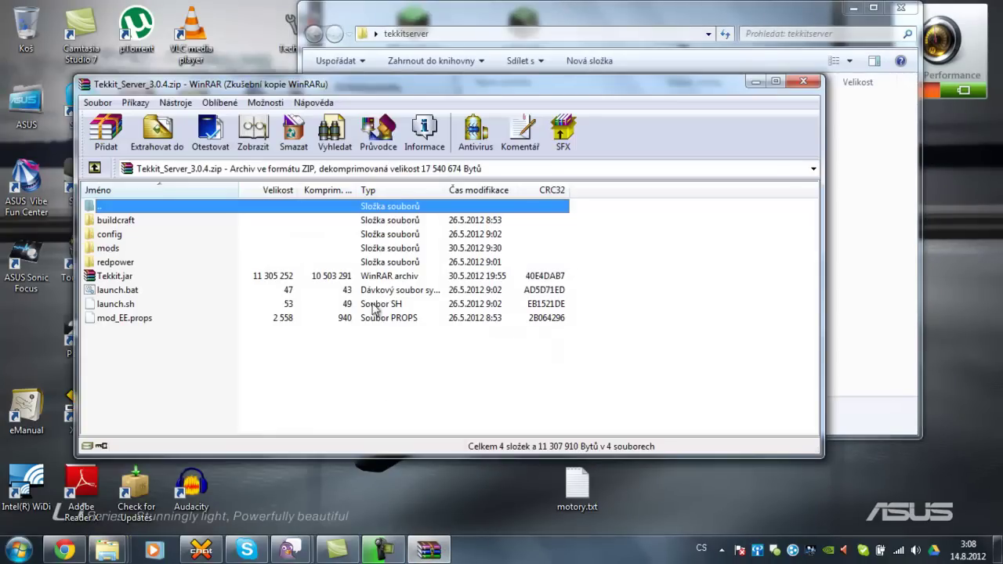
pyautogui.hotkey('ctrl', 'a')
pyautogui.moveTo(352, 91); pyautogui.dragTo(494, 249)
pyautogui.moveTo(256, 434); pyautogui.dragTo(501, 202)
pyautogui.click(946, 241)
pyautogui.click(587, 279)
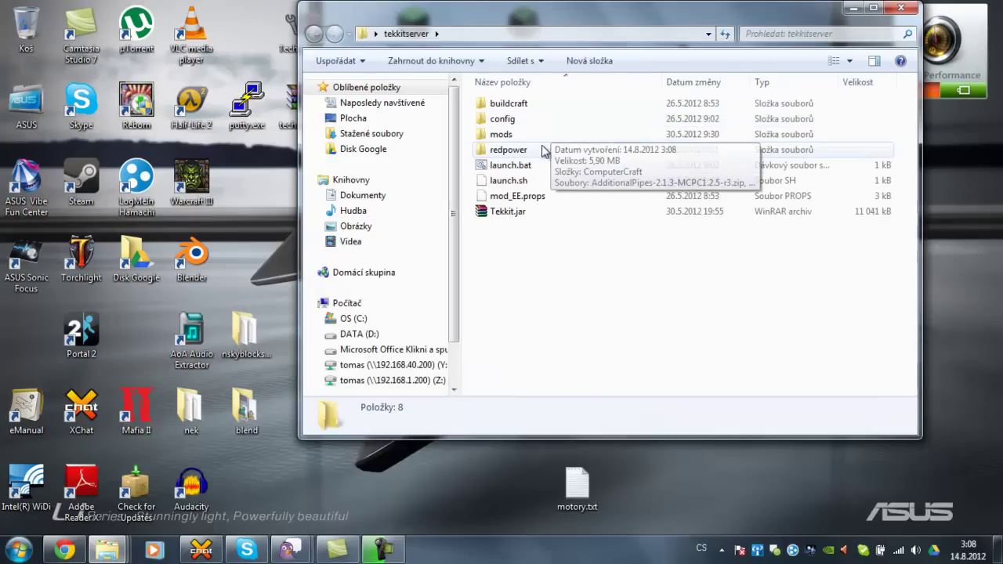
# - Open launch.bat for editing, examine its -Xmx memory setting, and close the file without changes
pyautogui.click(532, 167)
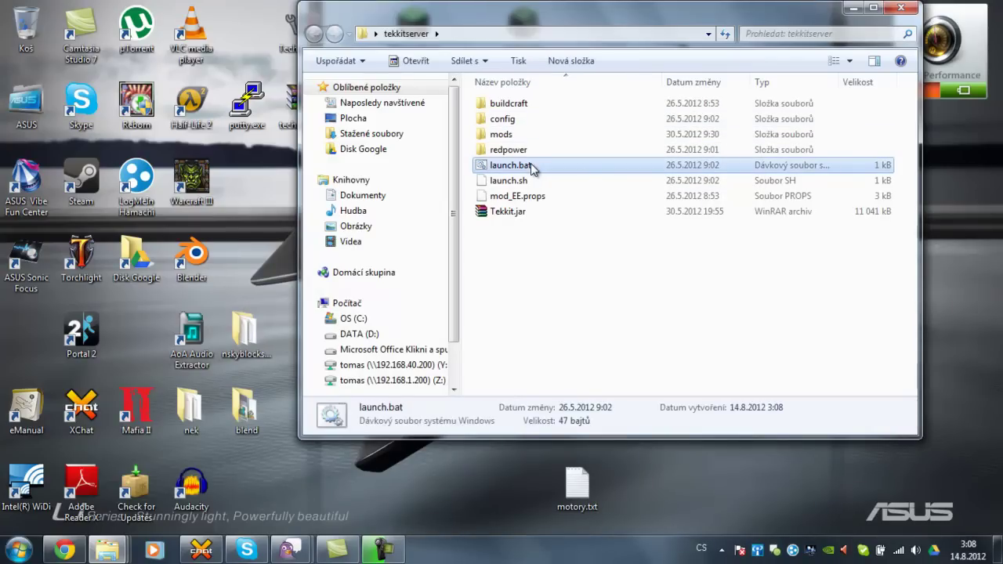
pyautogui.rightClick(532, 167)
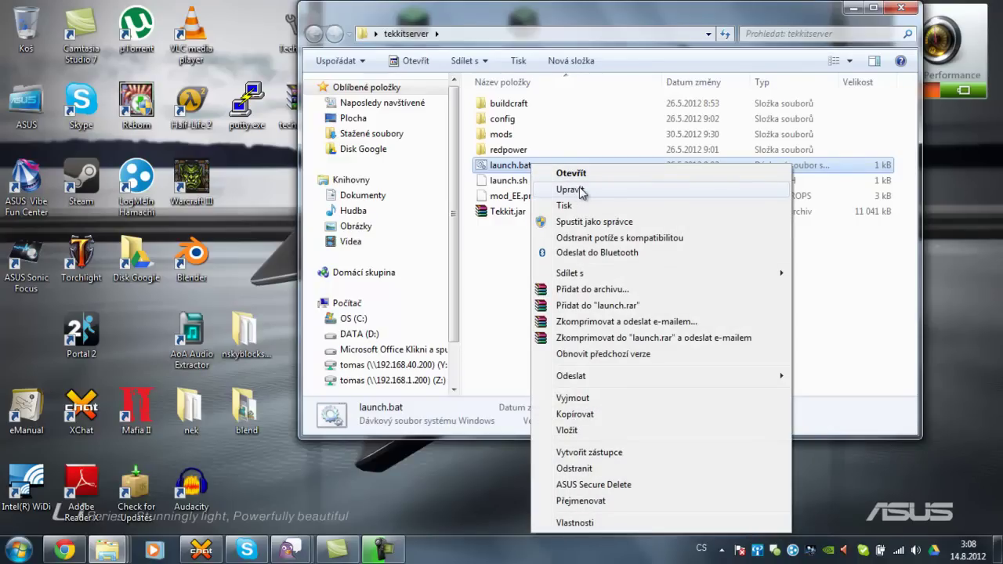
pyautogui.click(598, 193)
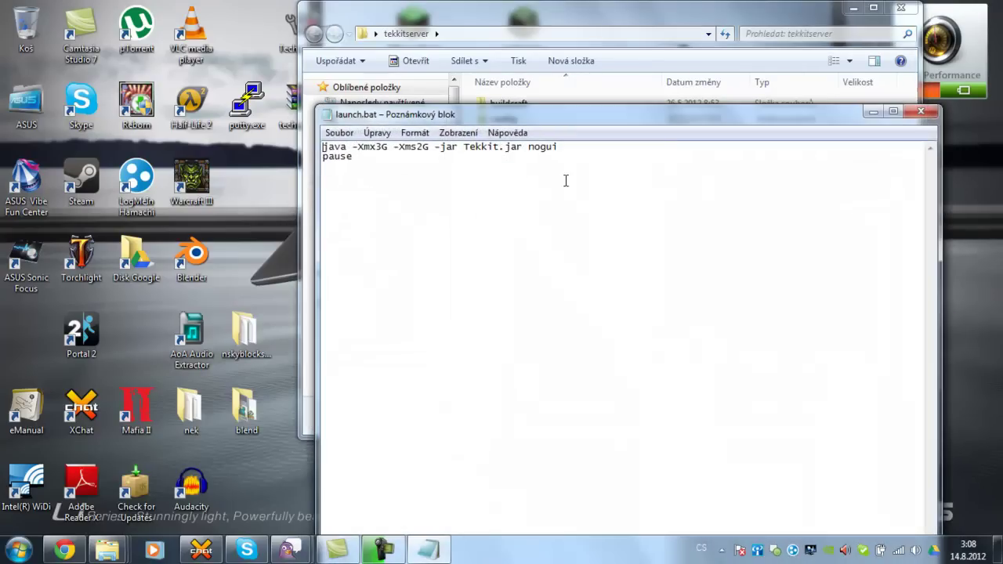
pyautogui.moveTo(579, 116); pyautogui.dragTo(568, 85)
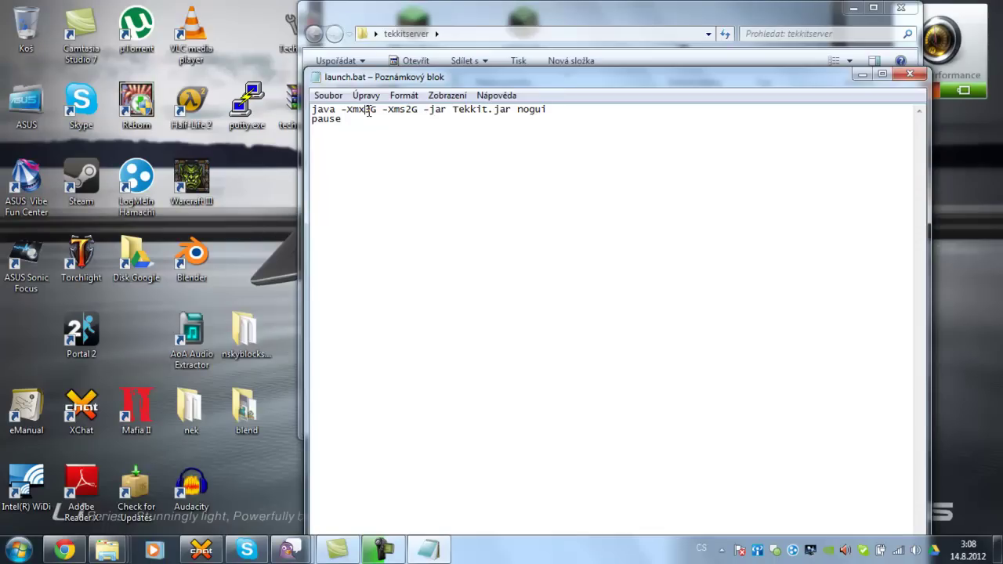
pyautogui.moveTo(363, 111); pyautogui.dragTo(373, 111)
pyautogui.doubleClick(365, 113)
pyautogui.click(365, 110)
pyautogui.moveTo(365, 111); pyautogui.dragTo(372, 112)
pyautogui.click(909, 74)
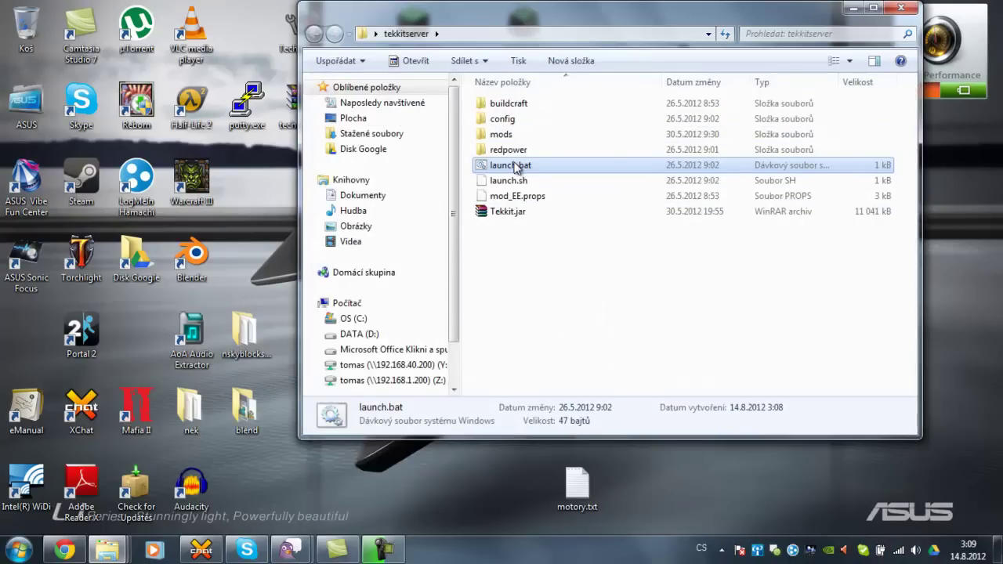
# - Run launch.bat to start the Tekkit server and look through the files it generates in the tekkitserver folder
pyautogui.doubleClick(522, 170)
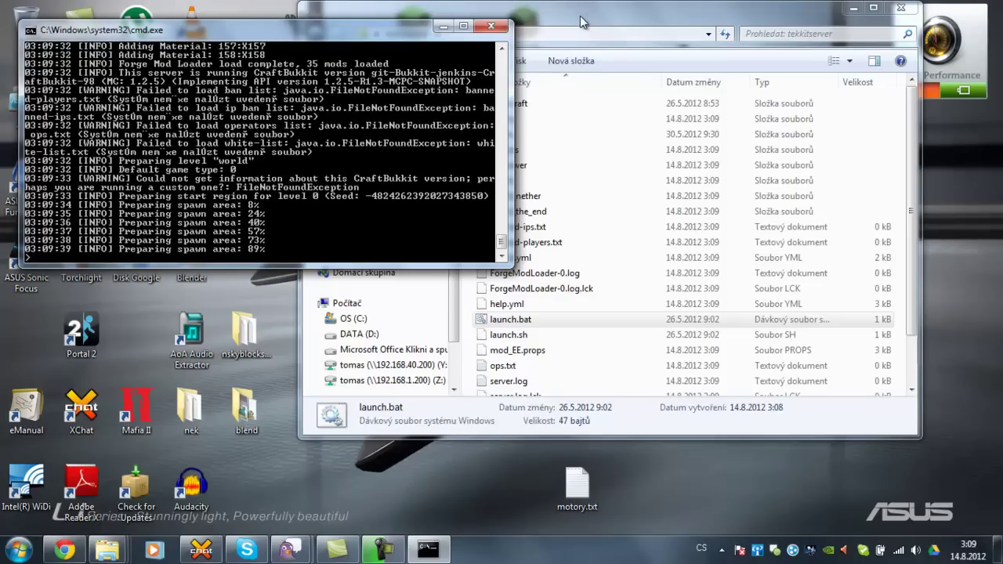
pyautogui.moveTo(568, 18); pyautogui.dragTo(669, 19)
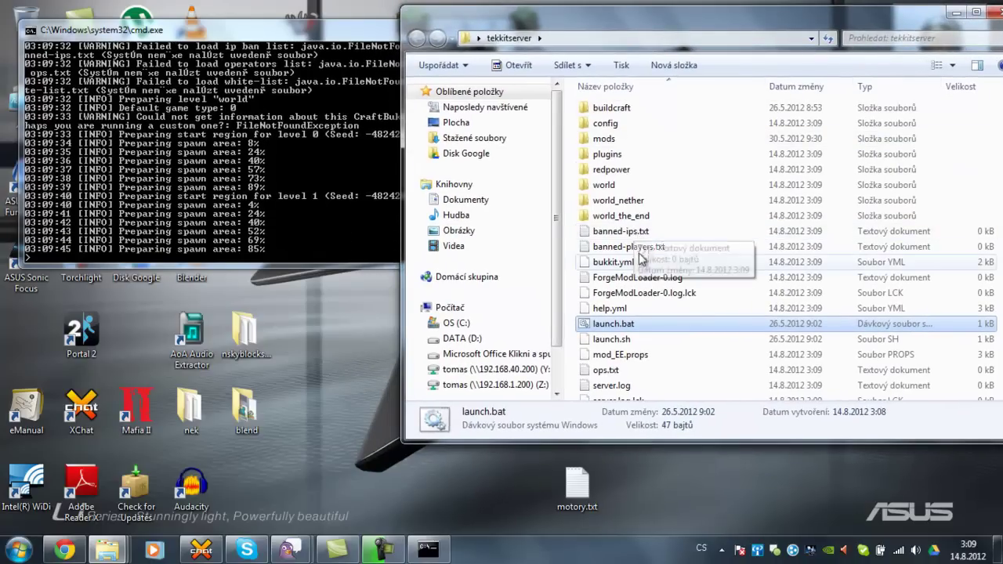
pyautogui.scroll(-1, 646, 270)
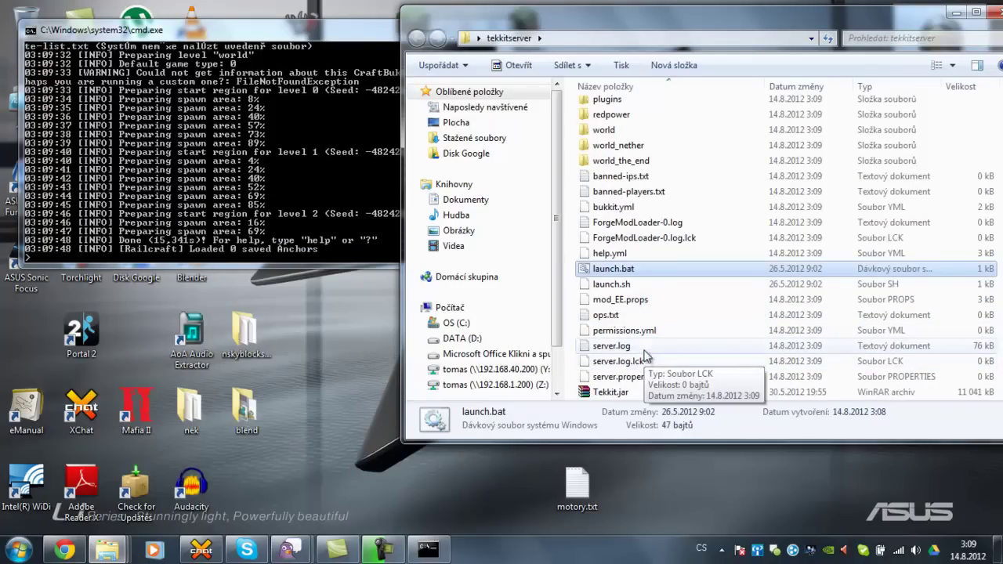
pyautogui.scroll(-1, 649, 352)
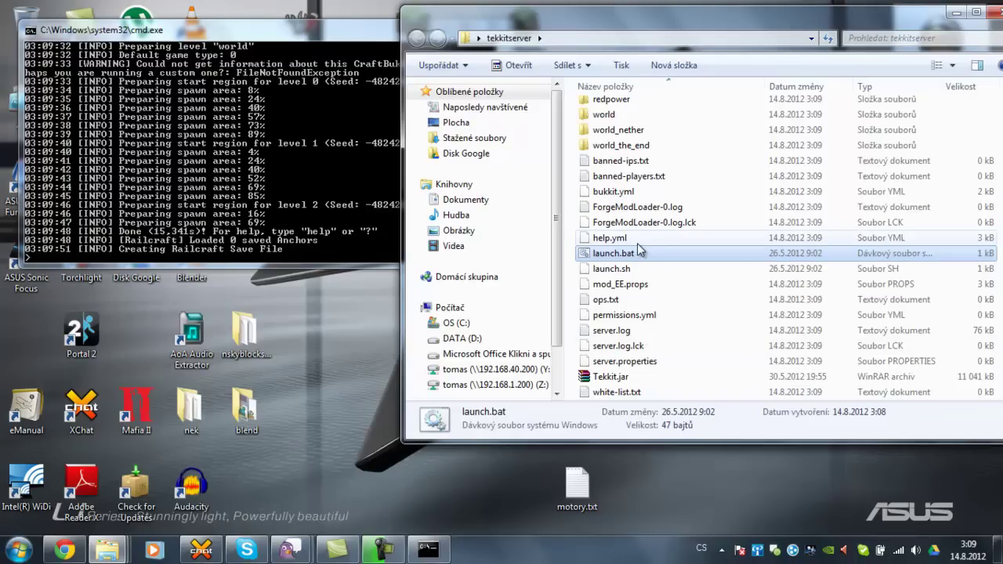
# - Shut down the running server with the stop command and dismiss its console window
pyautogui.click(347, 193)
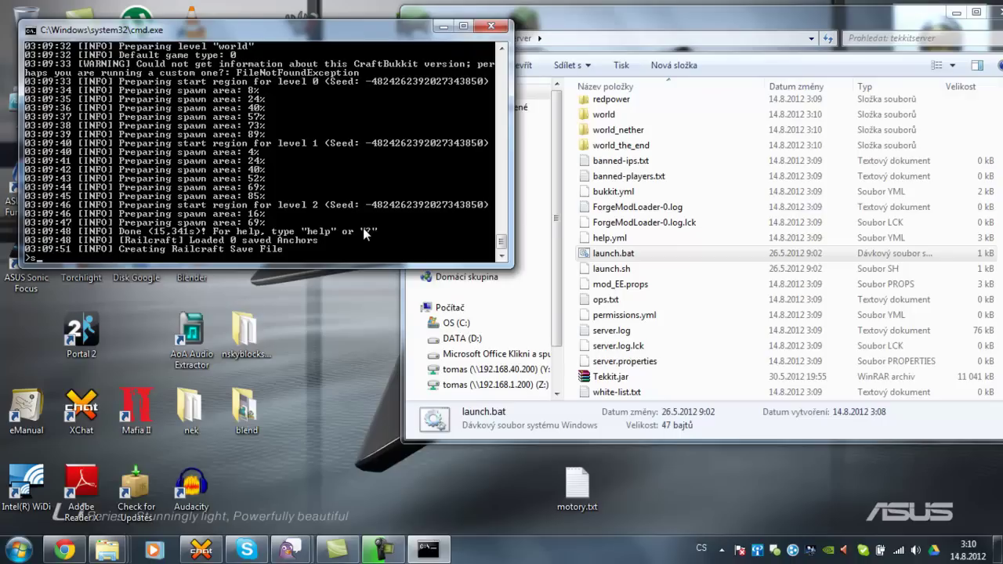
pyautogui.write('top')
pyautogui.press('Return')
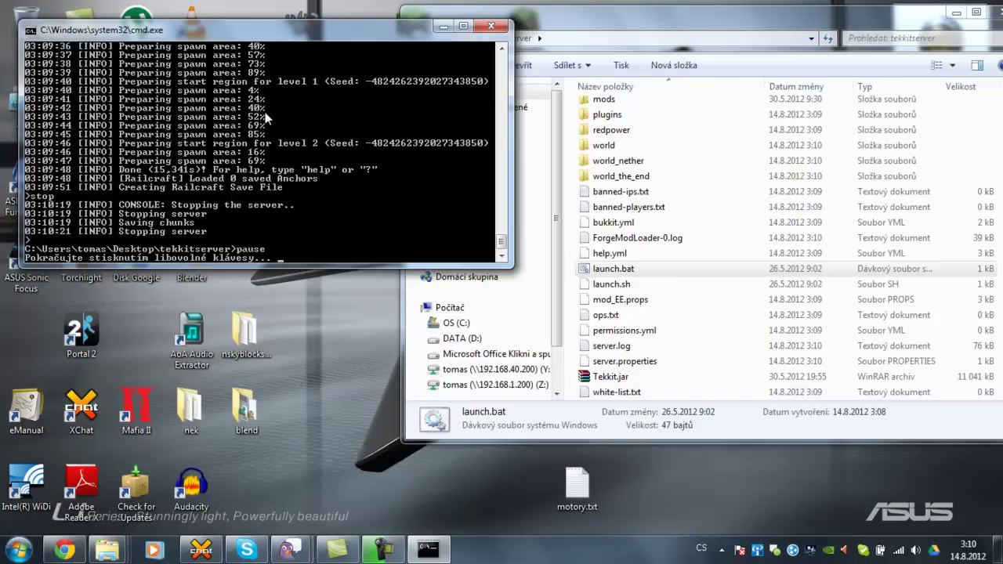
pyautogui.press('Return')
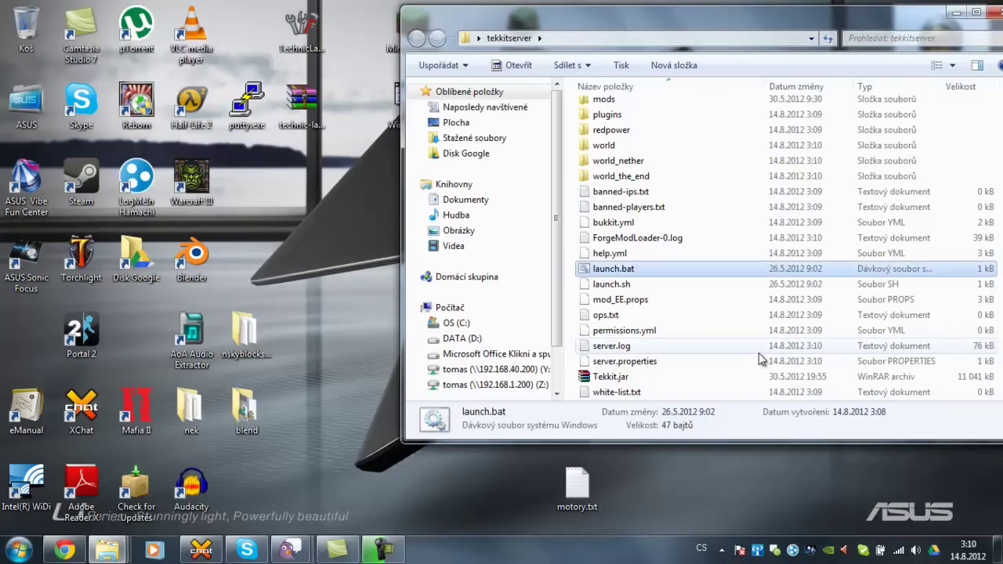
# - Open server.properties in WordPad, choosing it from the installed programs
pyautogui.click(647, 363)
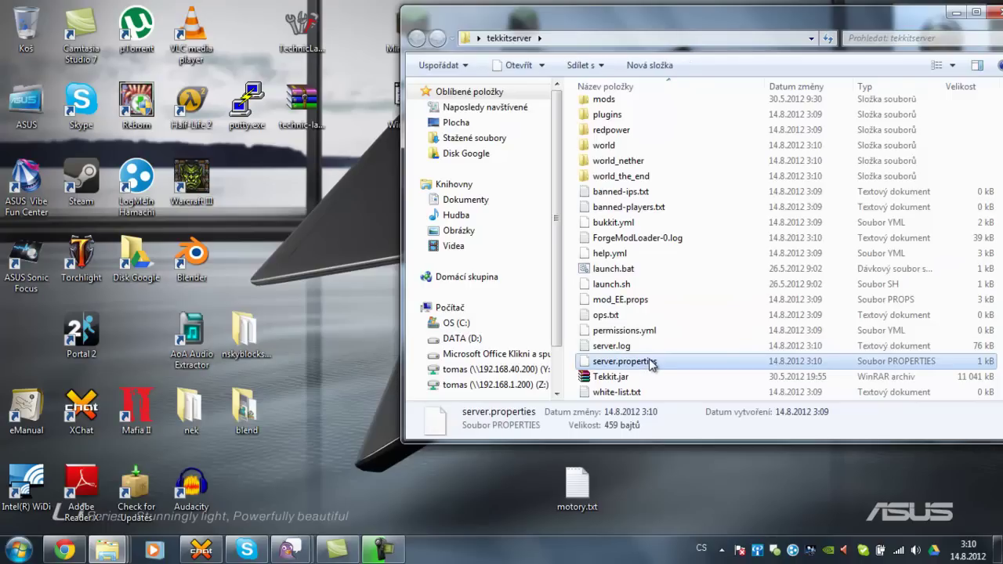
pyautogui.doubleClick(636, 363)
pyautogui.click(462, 313)
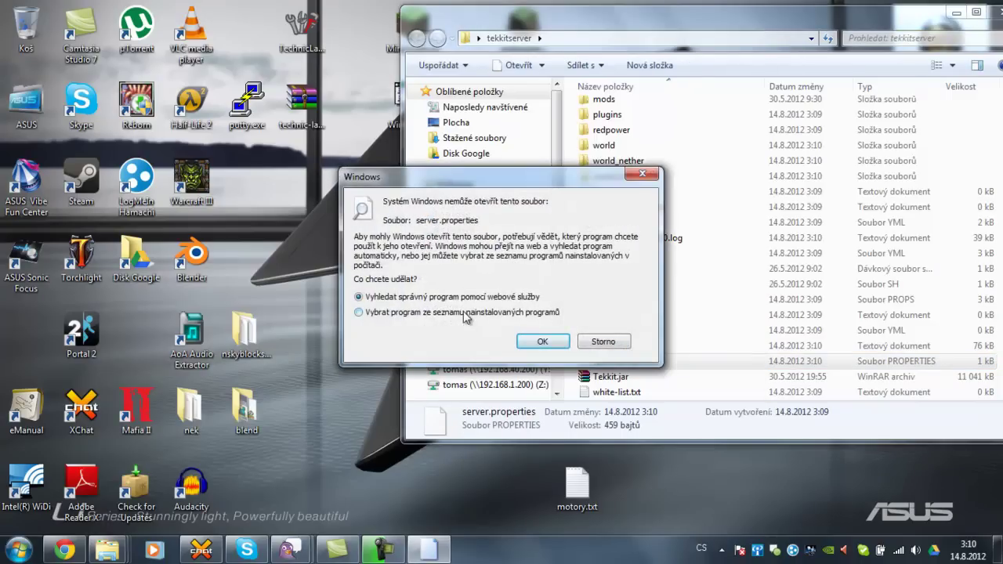
pyautogui.click(540, 341)
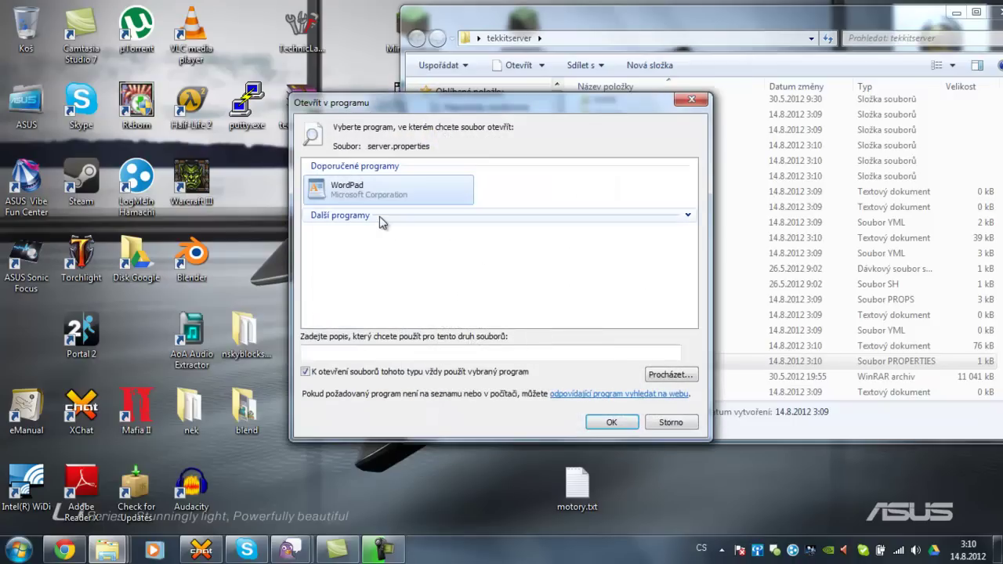
pyautogui.click(340, 368)
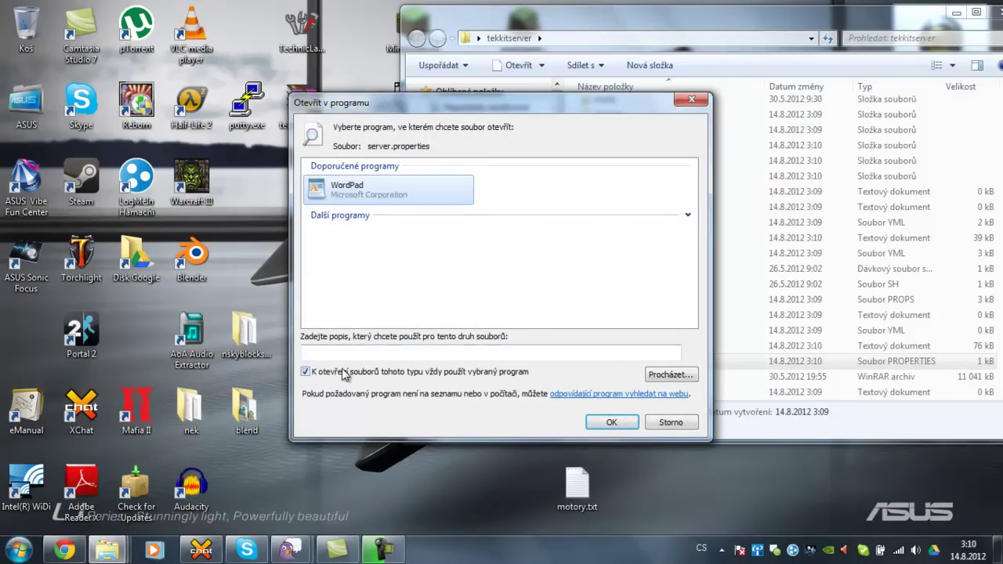
pyautogui.doubleClick(375, 188)
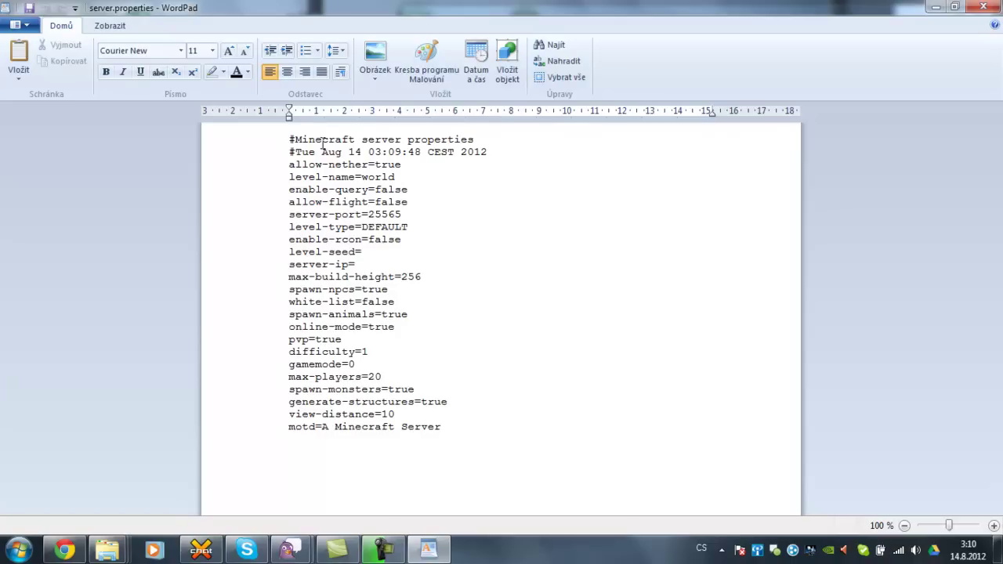
# - Set the level-name value in server.properties to svet
pyautogui.moveTo(289, 165)
pyautogui.mouseDown()
pyautogui.moveTo(401, 164)
pyautogui.moveTo(280, 162)
pyautogui.mouseUp()
pyautogui.doubleClick(396, 166)
pyautogui.click(405, 165)
pyautogui.doubleClick(400, 177)
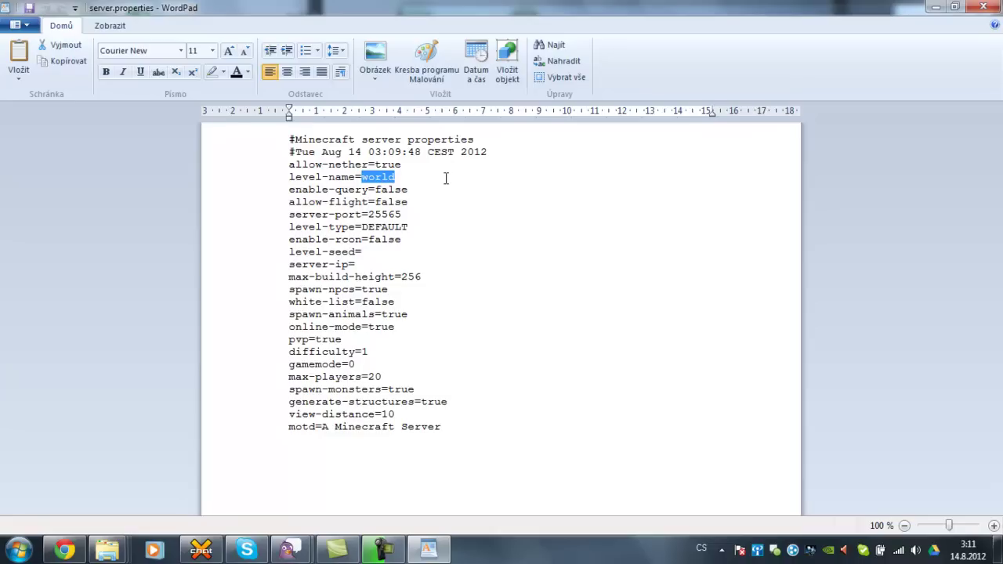
pyautogui.write('s')
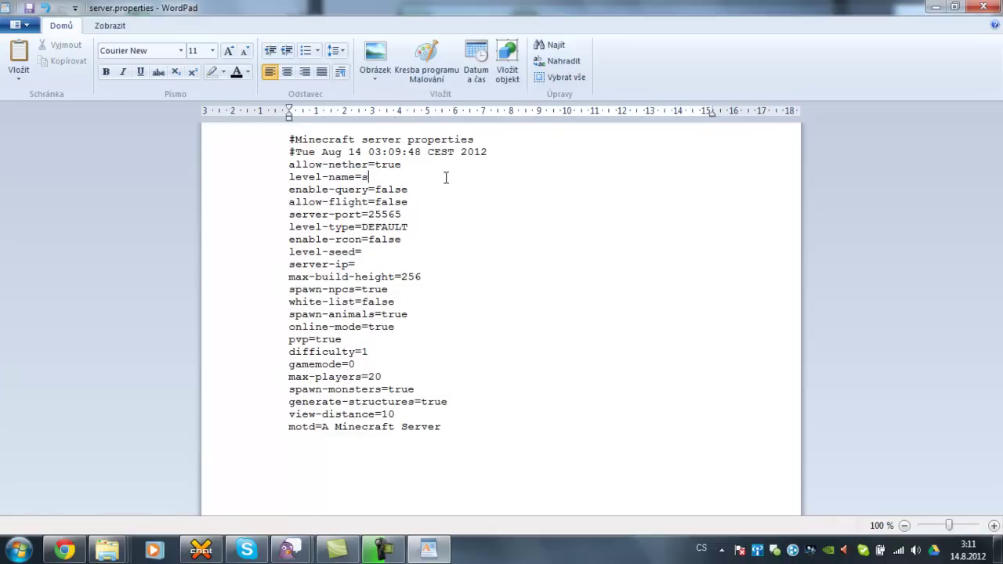
pyautogui.write('vet')
# - Set the allow-flight value in server.properties to true
pyautogui.press('Down')
pyautogui.press('Home')
pyautogui.press('Right')
pyautogui.press('Right')
pyautogui.press('Right')
pyautogui.press('Right')
pyautogui.press('Right')
pyautogui.press('Right')
pyautogui.press('Right')
pyautogui.press('Right')
pyautogui.press('Right')
pyautogui.press('Right')
pyautogui.press('Right')
pyautogui.press('Right')
pyautogui.press('Right')
pyautogui.press('Right')
pyautogui.press('Right')
pyautogui.press('Right')
pyautogui.press('Right')
pyautogui.press('Down')
pyautogui.press('Up')
pyautogui.press('End')
pyautogui.press('Right')
pyautogui.press('Right')
pyautogui.press('Right')
pyautogui.press('Right')
pyautogui.press('Right')
pyautogui.press('Right')
pyautogui.press('Right')
pyautogui.press('Right')
pyautogui.press('Right')
pyautogui.press('Right')
pyautogui.press('Right')
pyautogui.press('Right')
pyautogui.press('Right')
pyautogui.press('Right')
pyautogui.press('Right')
pyautogui.press('Right')
pyautogui.press('BackSpace')
pyautogui.press('BackSpace')
pyautogui.press('BackSpace')
pyautogui.press('BackSpace')
pyautogui.press('BackSpace')
pyautogui.write('true')
# - Examine the server-port and level-type entries in server.properties
pyautogui.press('Left')
pyautogui.press('Left')
pyautogui.press('Right')
pyautogui.press('Right')
pyautogui.press('Left')
pyautogui.press('Left')
pyautogui.press('Left')
pyautogui.press('Left')
pyautogui.press('Down')
pyautogui.press('Down')
pyautogui.press('Up')
pyautogui.press('Down')
pyautogui.press('End')
pyautogui.press('Left')
pyautogui.press('Left')
pyautogui.press('Left')
pyautogui.press('Left')
pyautogui.press('Right')
pyautogui.press('Down')
# - Add two player names on separate lines to white-list.txt in the tekkitserver folder, then save and close the file
pyautogui.moveTo(107, 548)
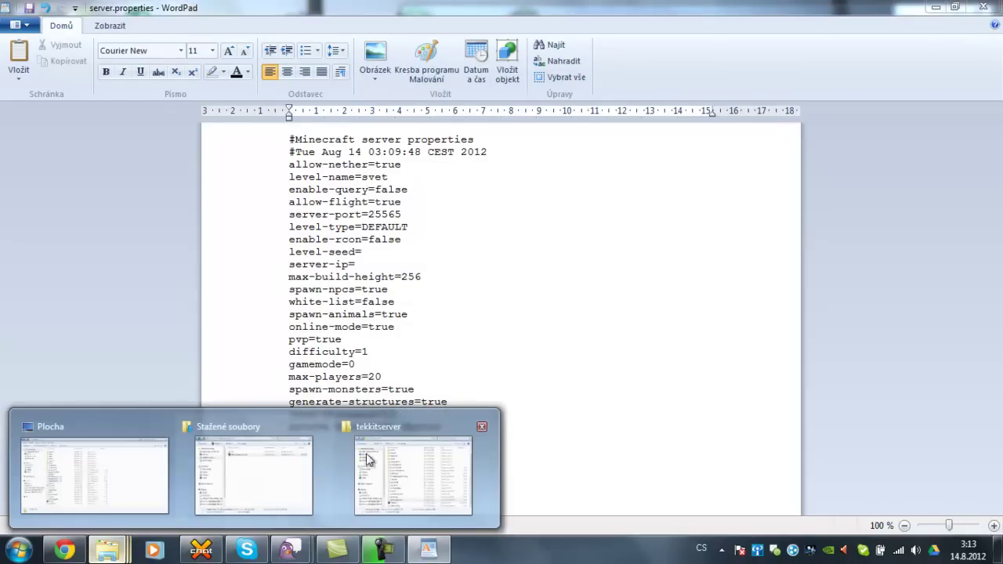
pyautogui.click(414, 480)
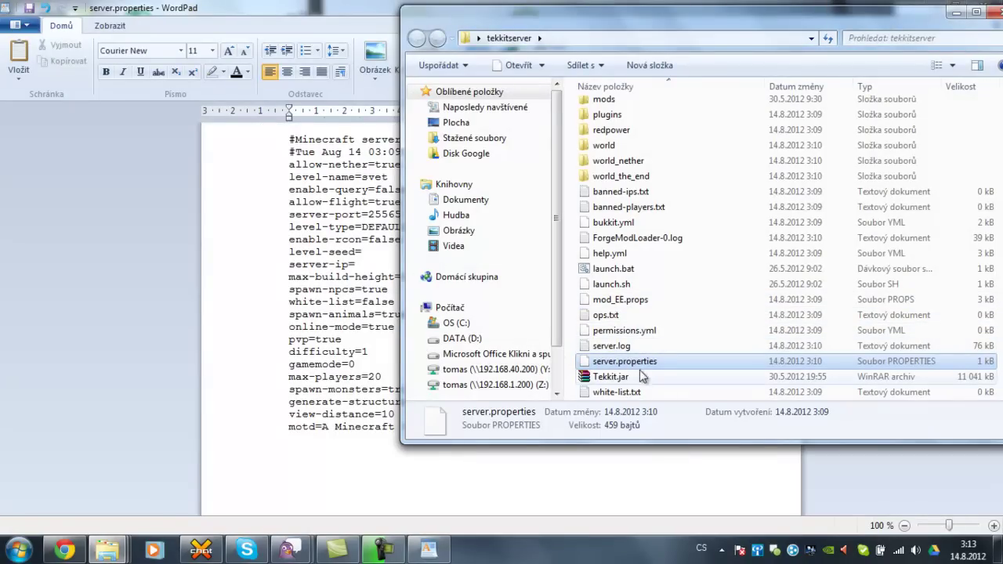
pyautogui.click(636, 396)
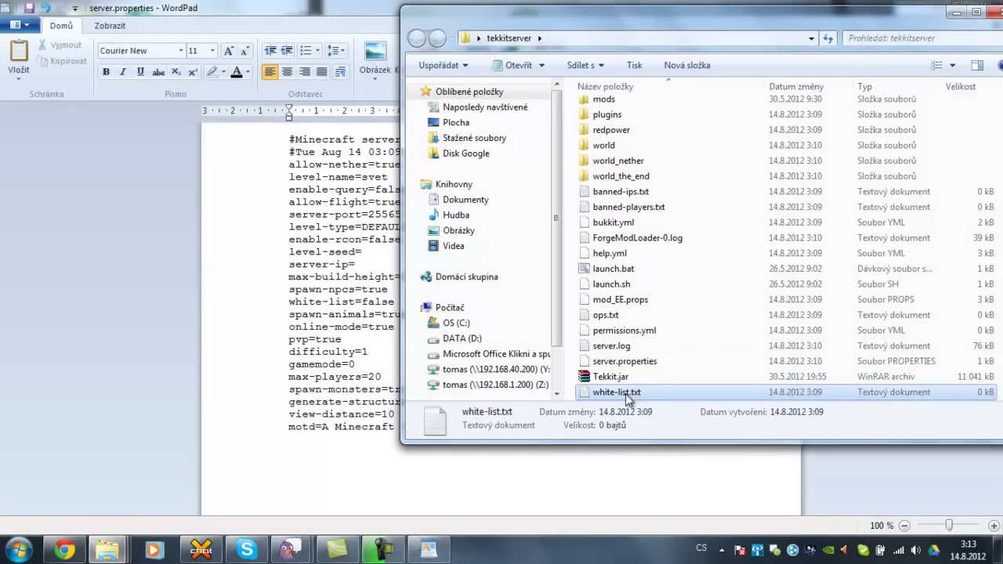
pyautogui.doubleClick(647, 393)
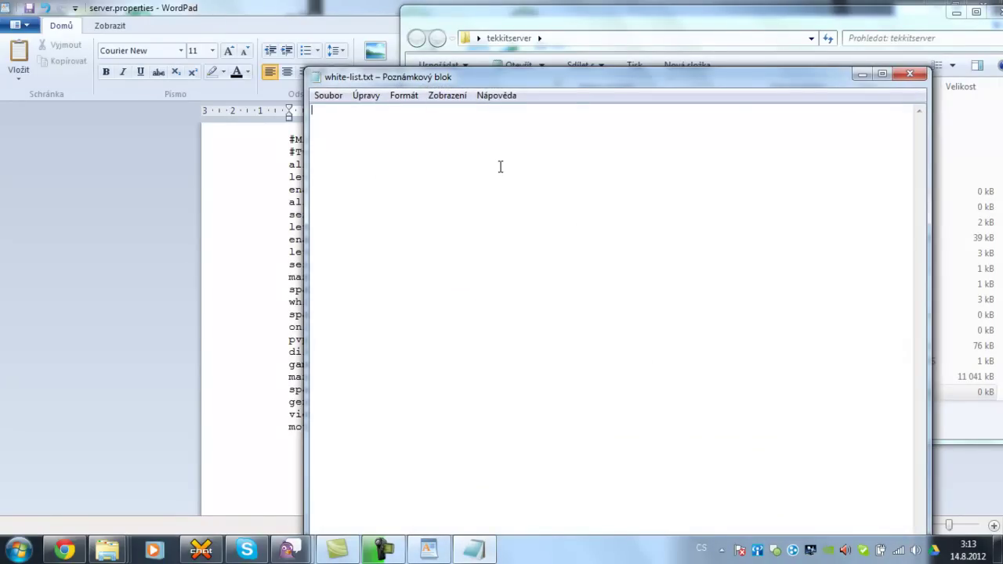
pyautogui.write('tomikcz')
pyautogui.press('Return')
pyautogui.write('notch')
pyautogui.press('Return')
pyautogui.hotkey('ctrl', 's')
pyautogui.press('Up')
pyautogui.press('Up')
pyautogui.press('Down')
pyautogui.click(907, 76)
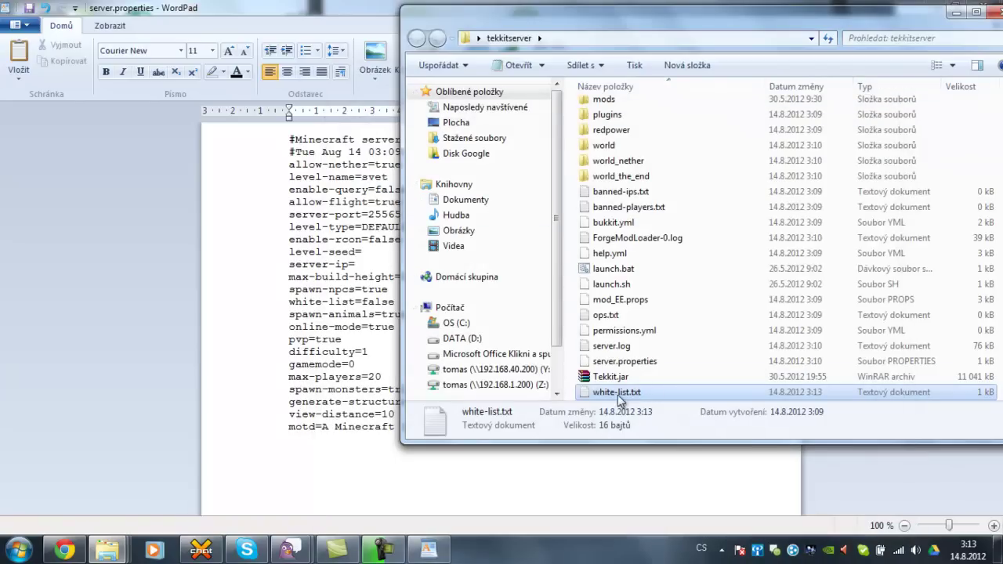
# - Return to server.properties in WordPad and highlight the online-mode entry
pyautogui.hotkey('alt', 'Tab')
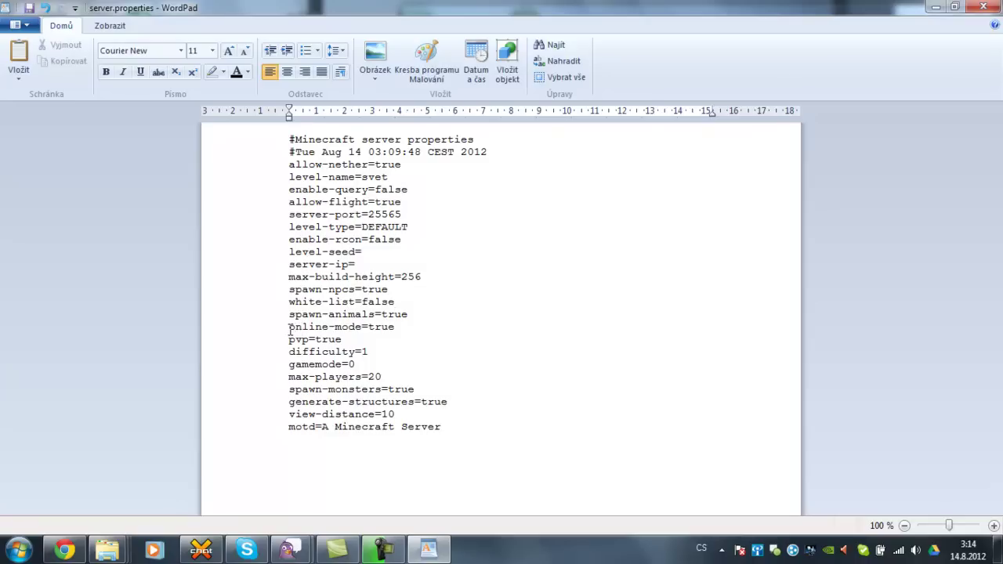
pyautogui.moveTo(290, 327); pyautogui.dragTo(368, 328)
pyautogui.moveTo(396, 328); pyautogui.dragTo(328, 330)
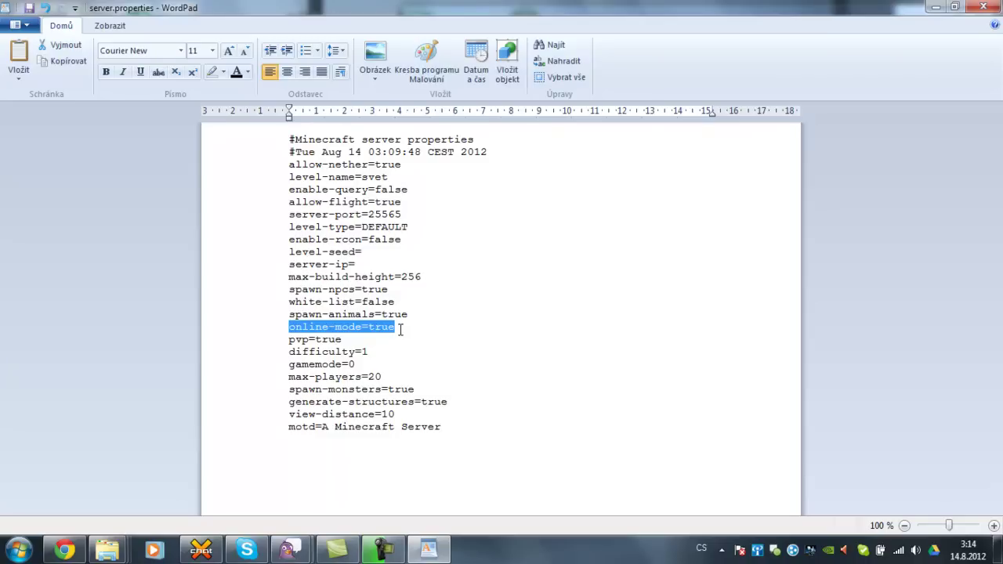
# - Examine the online-mode, difficulty, gamemode and max-players entries in server.properties
pyautogui.click(399, 330)
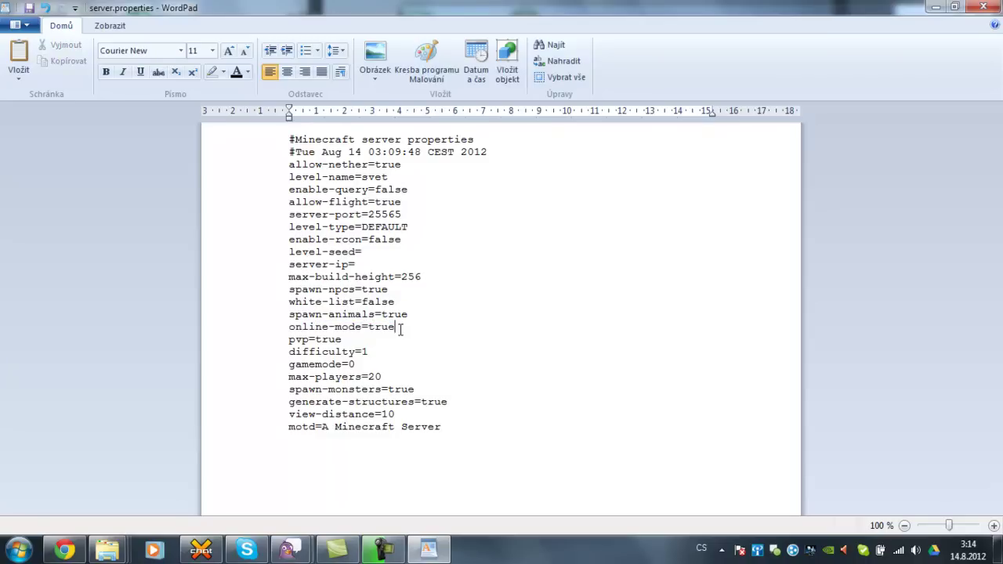
pyautogui.doubleClick(381, 329)
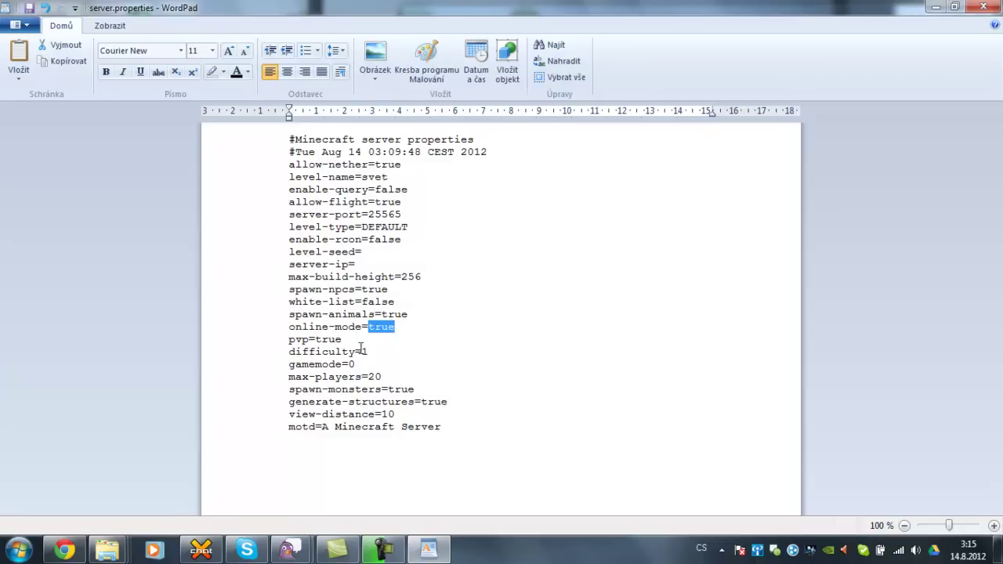
pyautogui.click(371, 352)
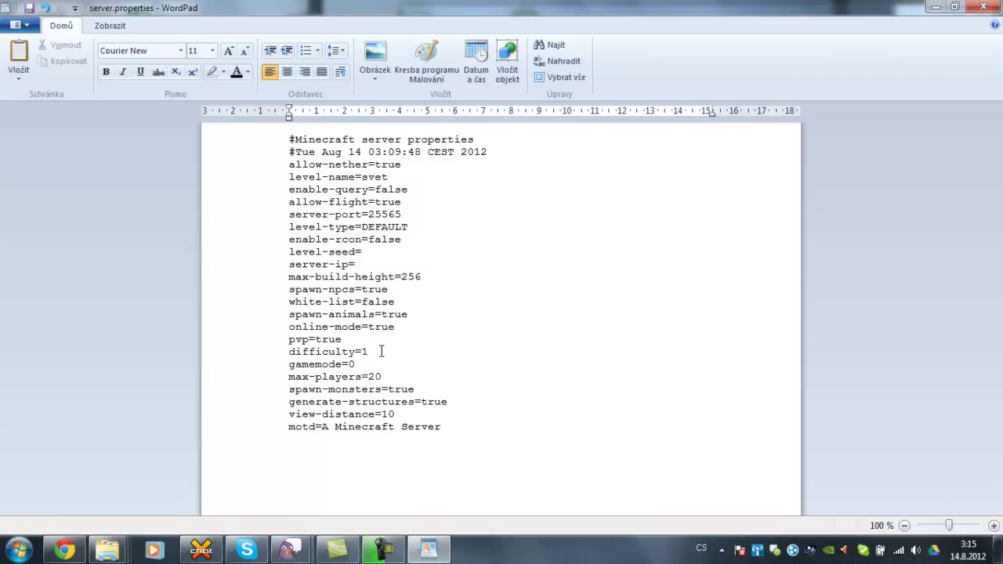
pyautogui.click(359, 364)
pyautogui.press('Down')
pyautogui.press('Right')
pyautogui.press('Right')
pyautogui.press('Right')
pyautogui.press('Right')
pyautogui.press('Right')
pyautogui.press('Right')
pyautogui.press('Right')
# - Replace the motd text in server.properties with the owner's nickname followed by "tekkit server"
pyautogui.press('Down')
pyautogui.press('Right')
pyautogui.press('Right')
pyautogui.press('Right')
pyautogui.press('Right')
pyautogui.press('Right')
pyautogui.press('Left')
pyautogui.press('Right')
pyautogui.press('BackSpace')
pyautogui.press('BackSpace')
pyautogui.press('BackSpace')
pyautogui.press('BackSpace')
pyautogui.press('BackSpace')
pyautogui.press('BackSpace')
pyautogui.press('BackSpace')
pyautogui.press('BackSpace')
pyautogui.press('BackSpace')
pyautogui.press('BackSpace')
pyautogui.press('BackSpace')
pyautogui.press('BackSpace')
pyautogui.press('BackSpace')
pyautogui.press('BackSpace')
pyautogui.press('BackSpace')
pyautogui.press('BackSpace')
pyautogui.press('BackSpace')
pyautogui.press('BackSpace')
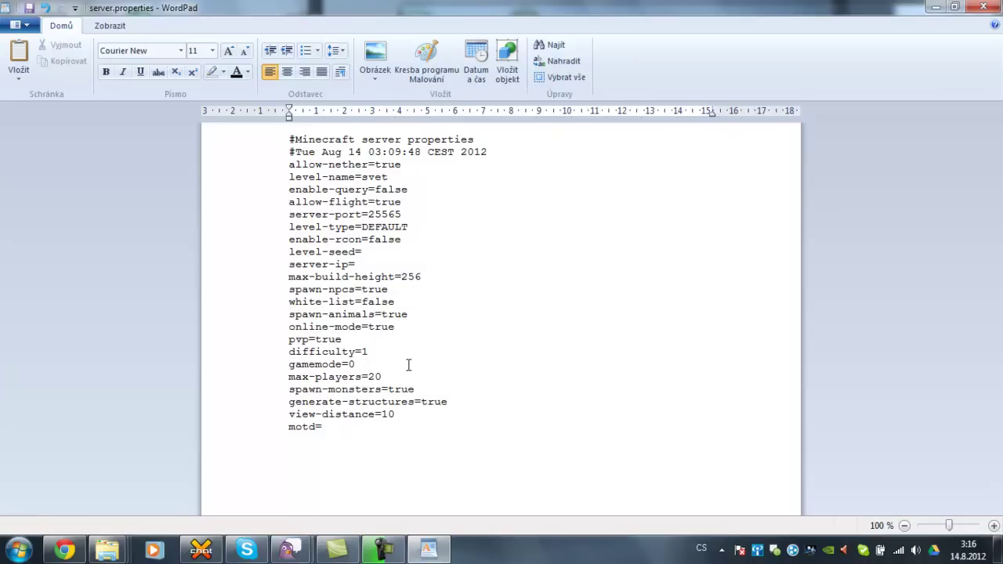
pyautogui.write('tomikuv tekkit server')
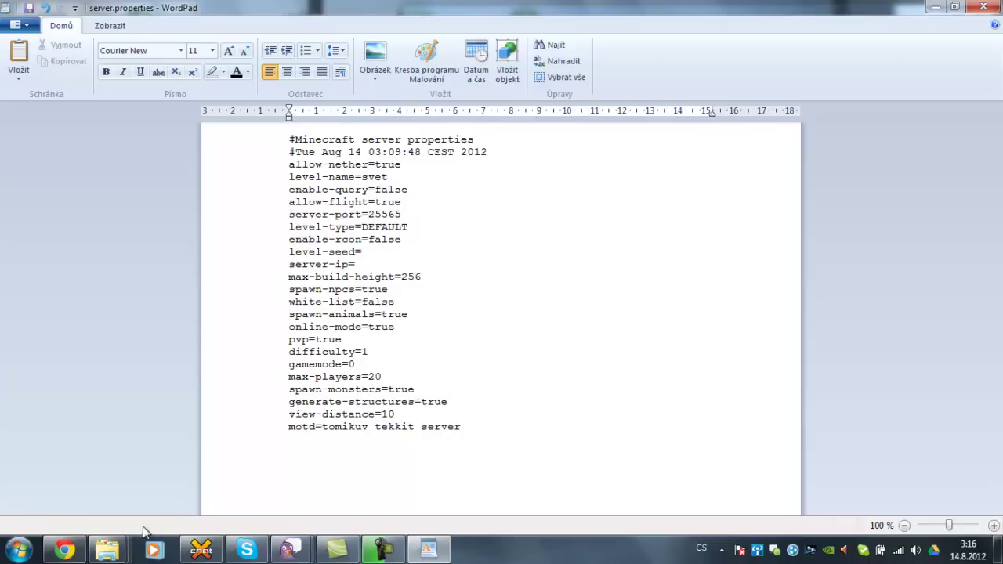
# - Permanently delete the world, world_nether and world_the_end folders from the tekkitserver folder and start the server with launch.bat
pyautogui.click(116, 554)
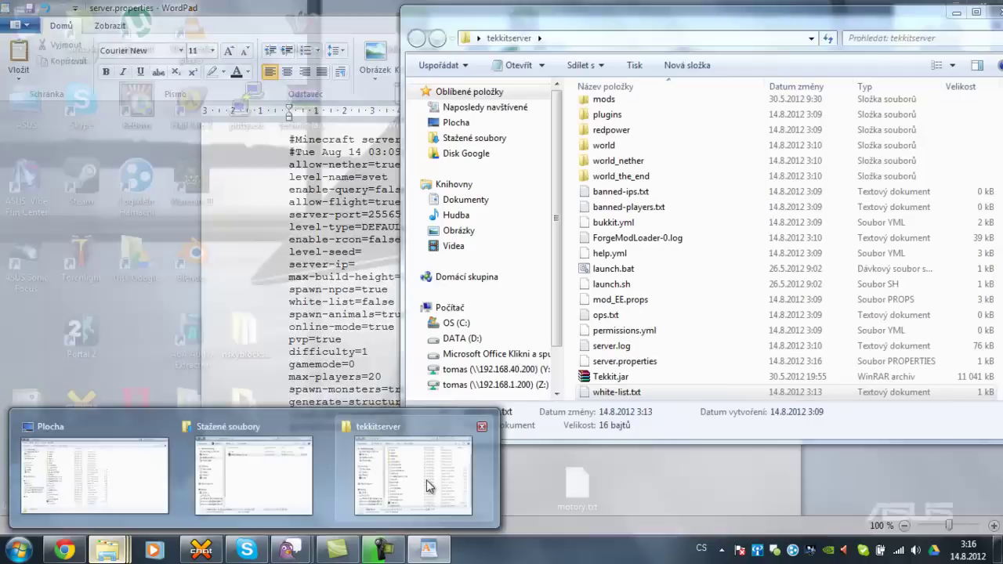
pyautogui.click(426, 480)
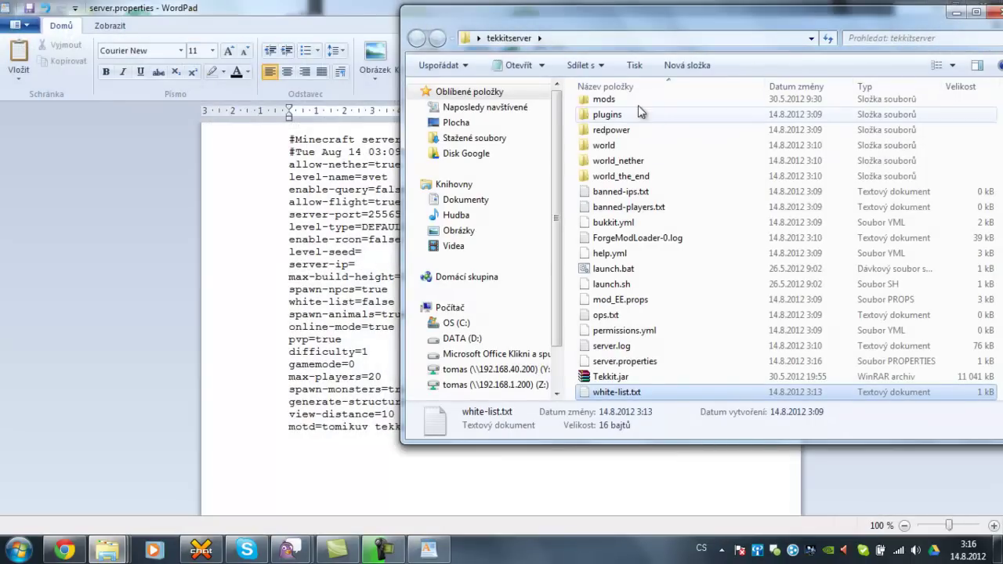
pyautogui.moveTo(619, 14); pyautogui.dragTo(695, 65)
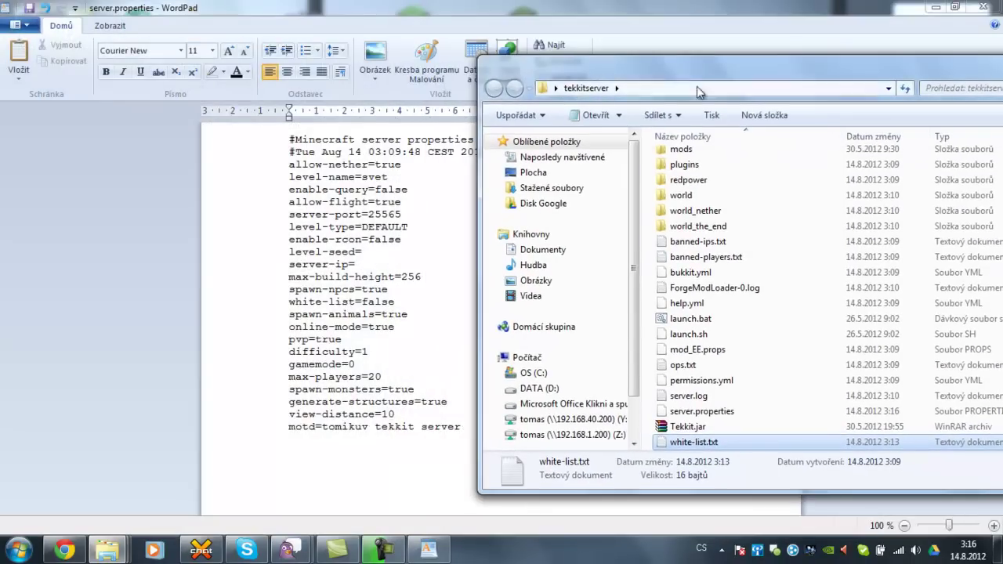
pyautogui.click(693, 196)
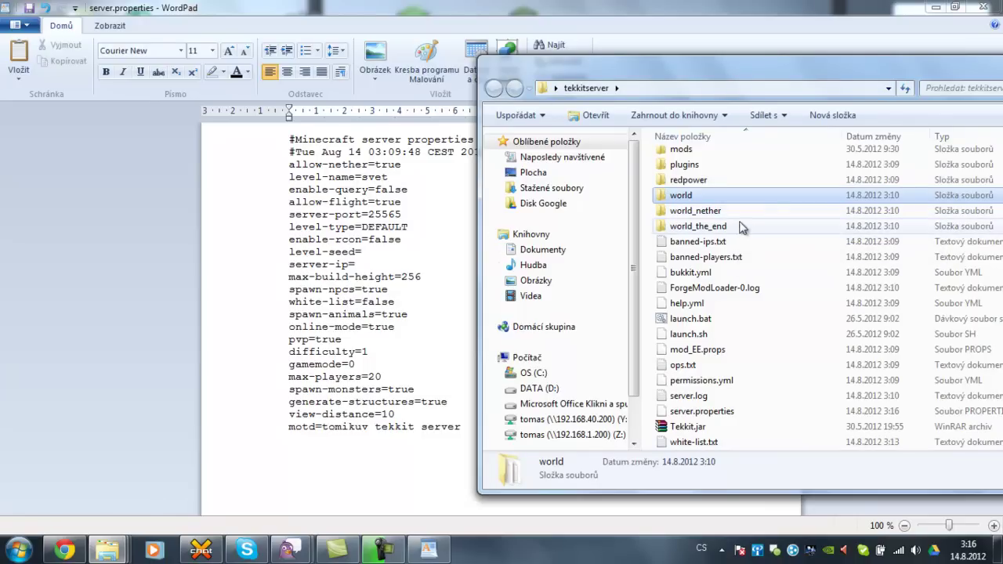
pyautogui.click(714, 228)
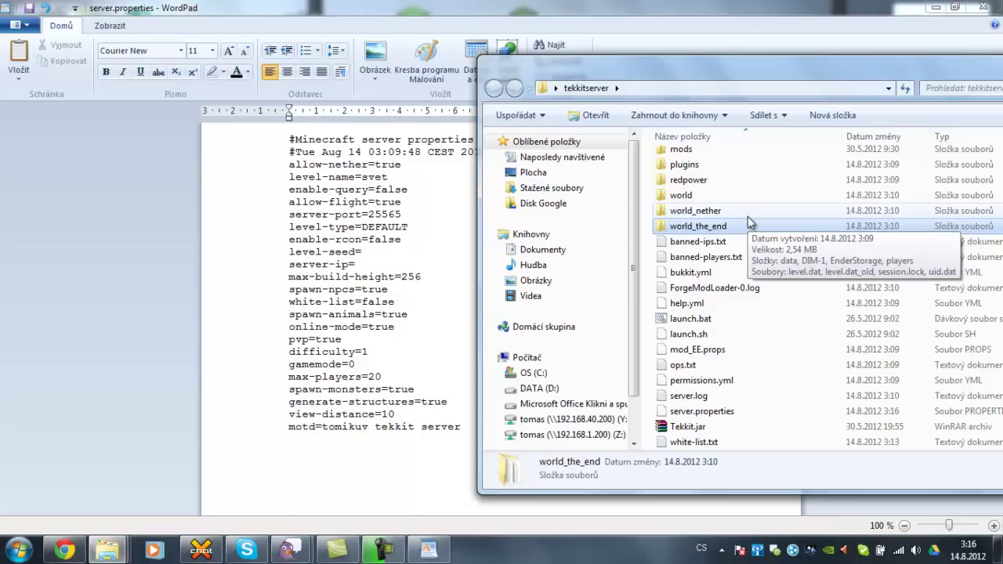
pyautogui.hotkey('shift', 'Up')
pyautogui.hotkey('shift', 'Up')
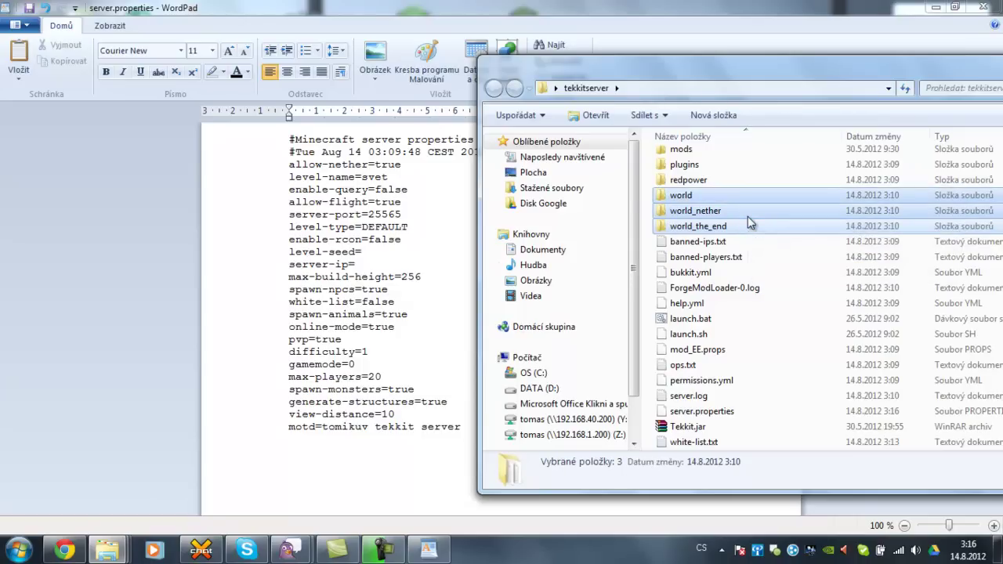
pyautogui.hotkey('shift', 'Delete')
pyautogui.press('Return')
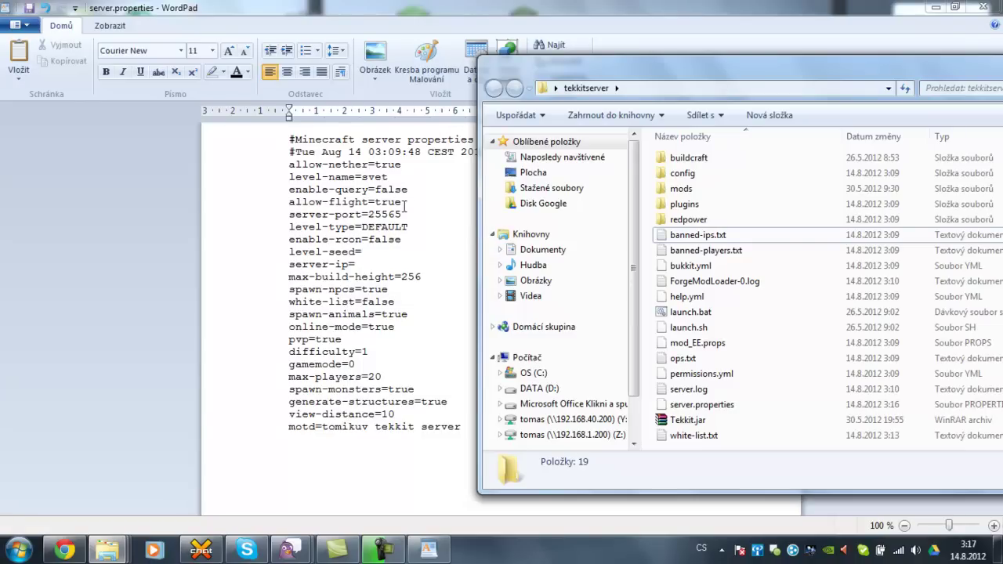
pyautogui.doubleClick(703, 313)
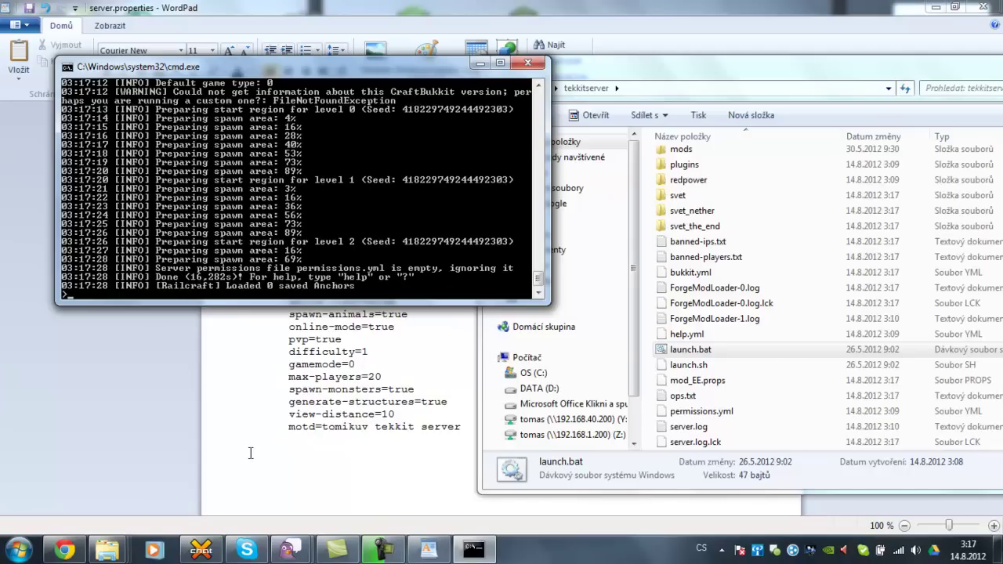
# - Open Tekkit_Server_3.0.4.zip from the downloads folder and arrange its WinRAR window beside the tekkitserver folder
pyautogui.moveTo(107, 550)
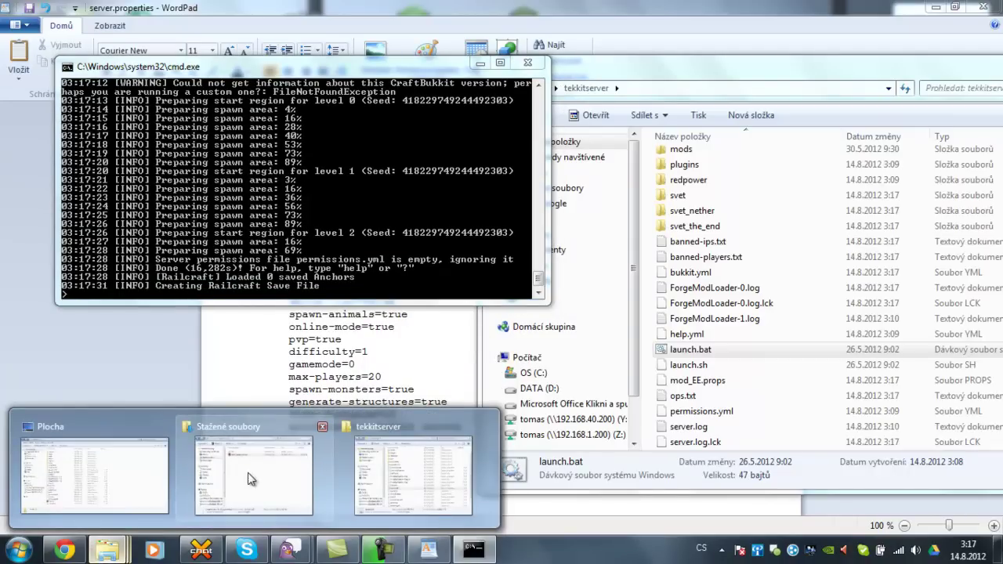
pyautogui.click(243, 479)
pyautogui.click(529, 202)
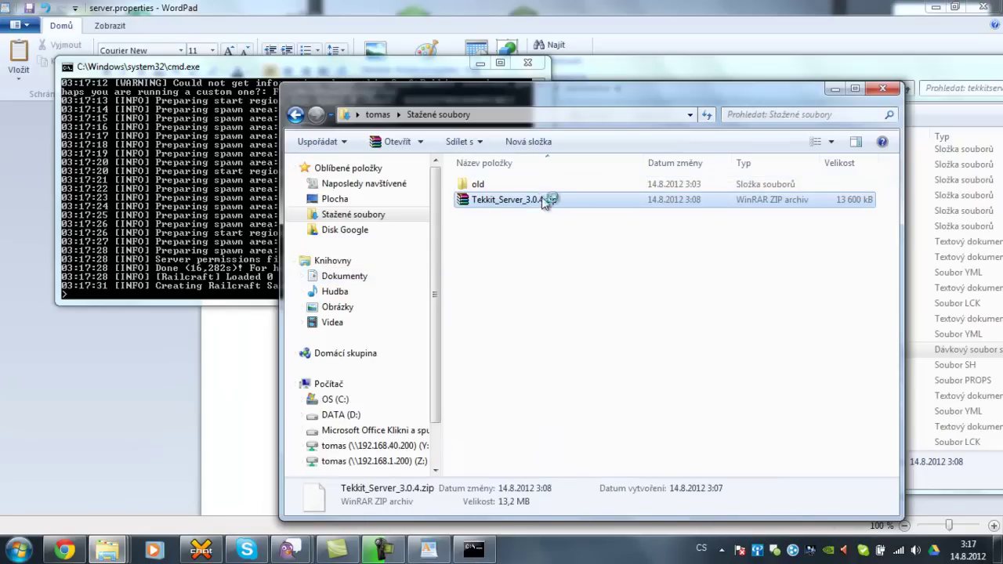
pyautogui.doubleClick(529, 203)
pyautogui.click(859, 63)
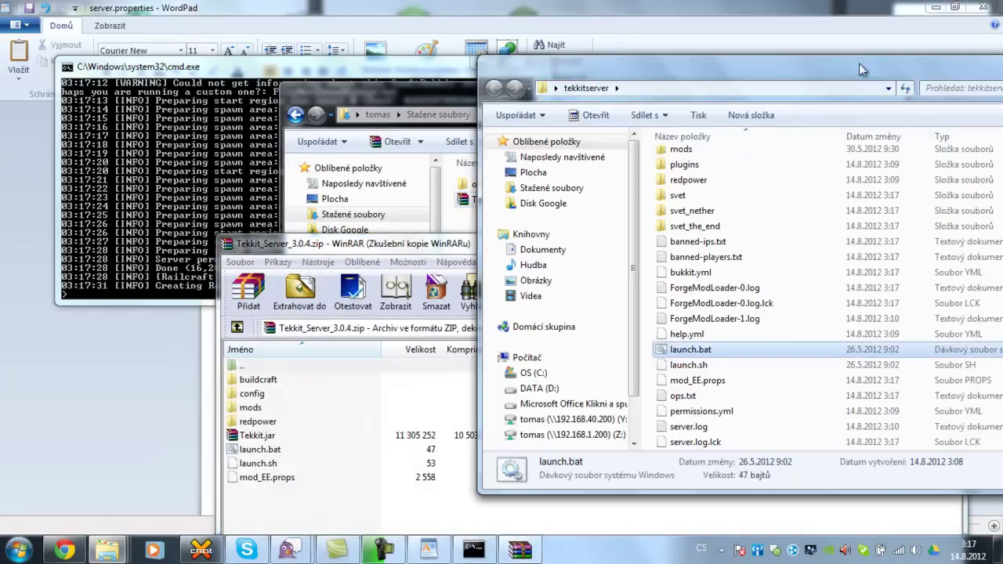
pyautogui.moveTo(423, 248); pyautogui.dragTo(290, 247)
# - Select the buildcraft, config and redpower folders in tekkitserver to compare them with the archive contents
pyautogui.click(702, 162)
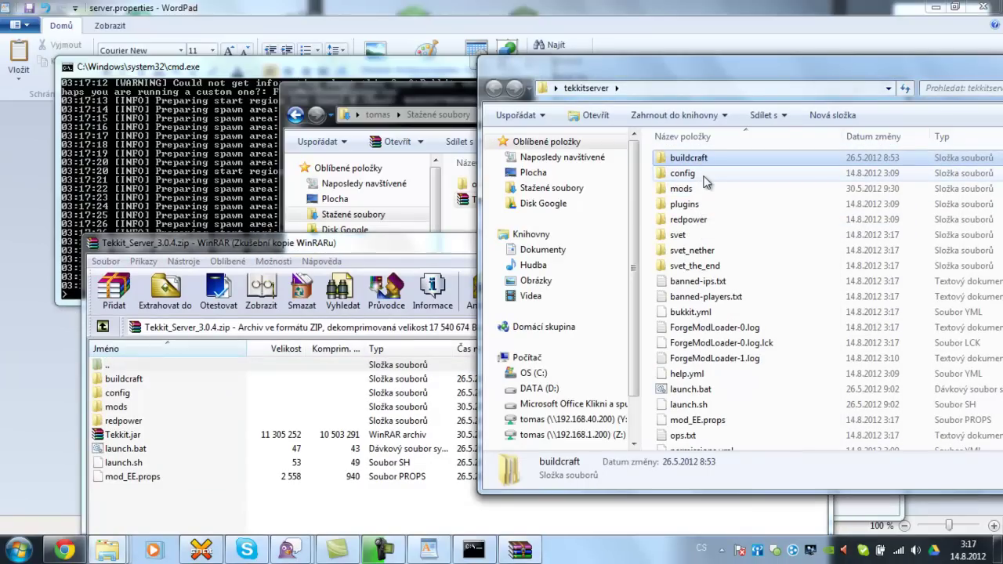
pyautogui.keyDown('ctrl'); pyautogui.click(704, 176); pyautogui.keyUp('ctrl')
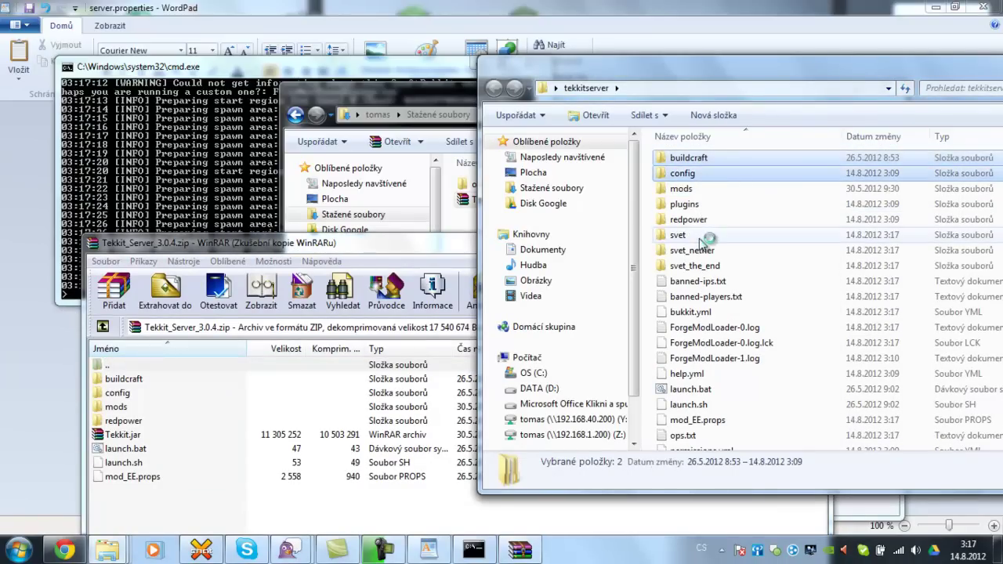
pyautogui.keyDown('ctrl'); pyautogui.click(689, 220); pyautogui.keyUp('ctrl')
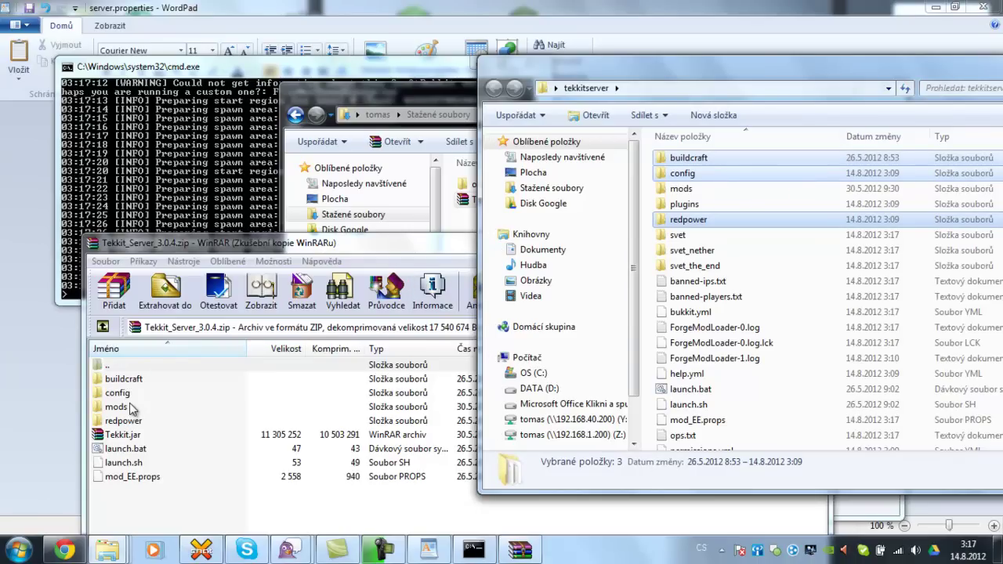
# - Shut down the server with the stop command and dismiss its console window
pyautogui.click(214, 199)
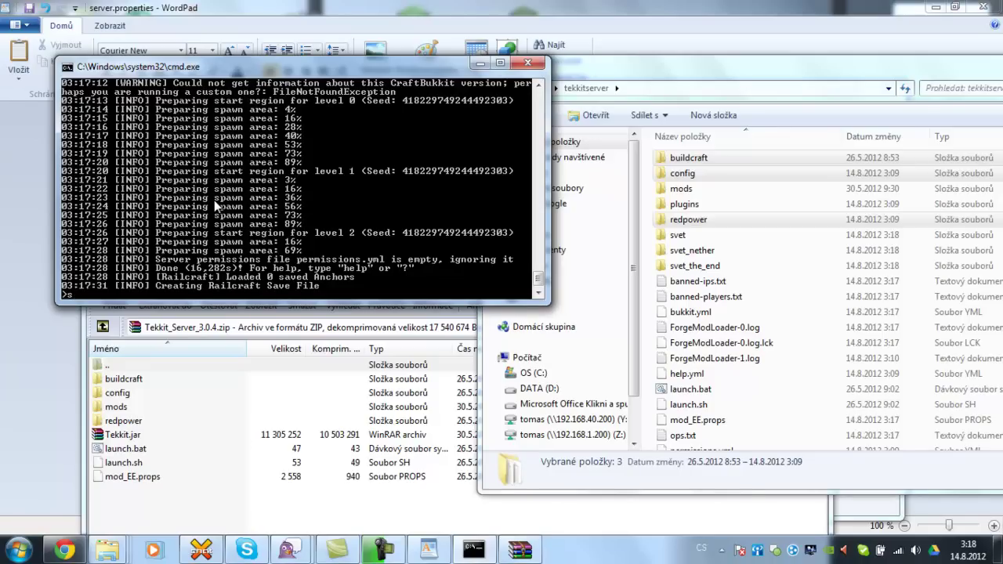
pyautogui.write('p')
pyautogui.press('Return')
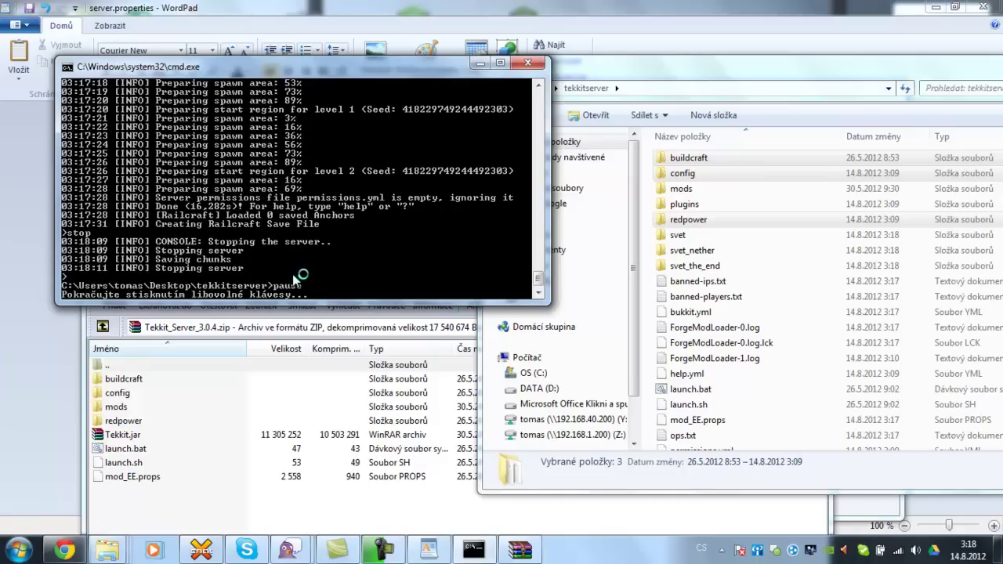
pyautogui.press('Return')
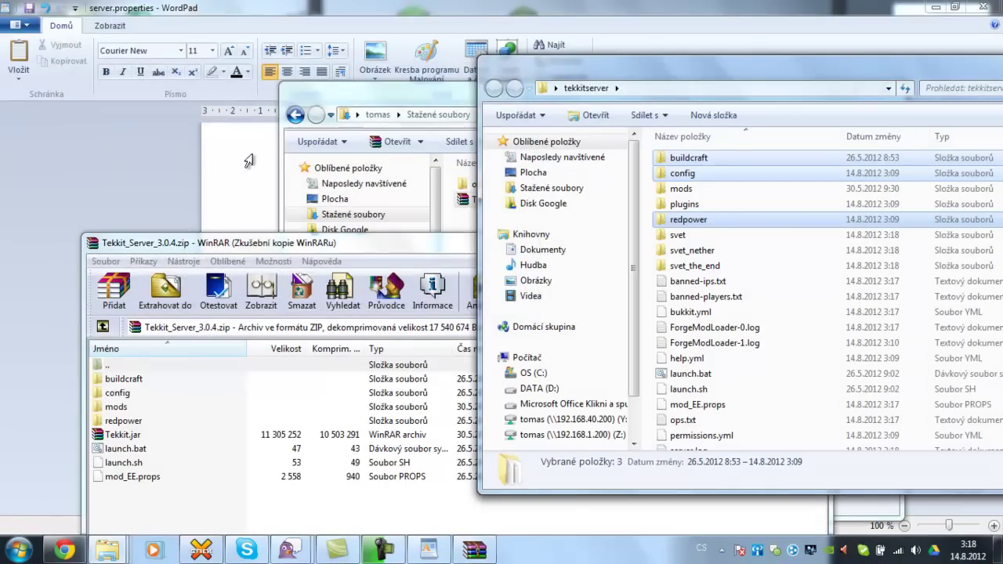
# - Switch to Chrome, show the MCPC Ports for 1.2.5 page, and look through its Build and Mods tables
pyautogui.click(64, 550)
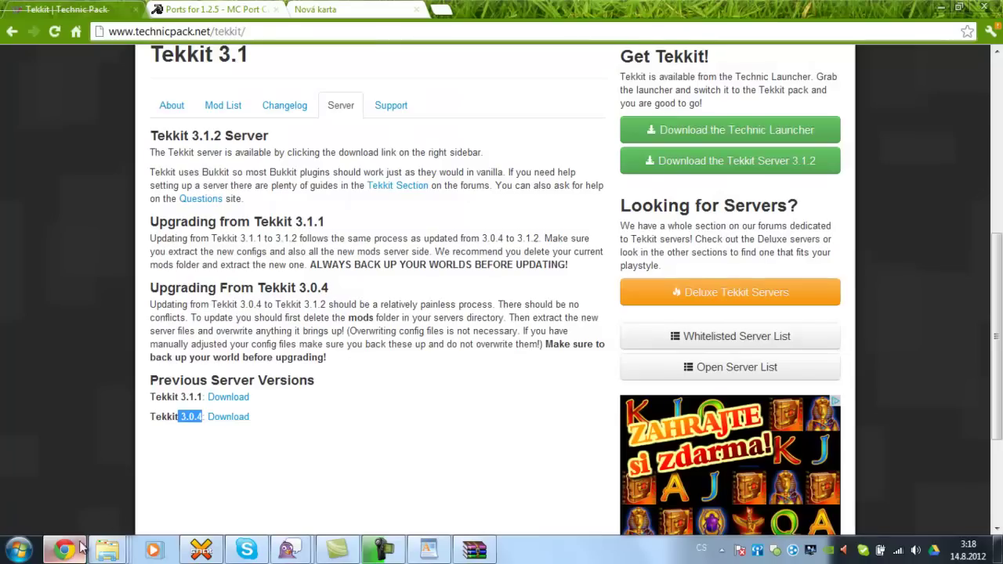
pyautogui.click(225, 8)
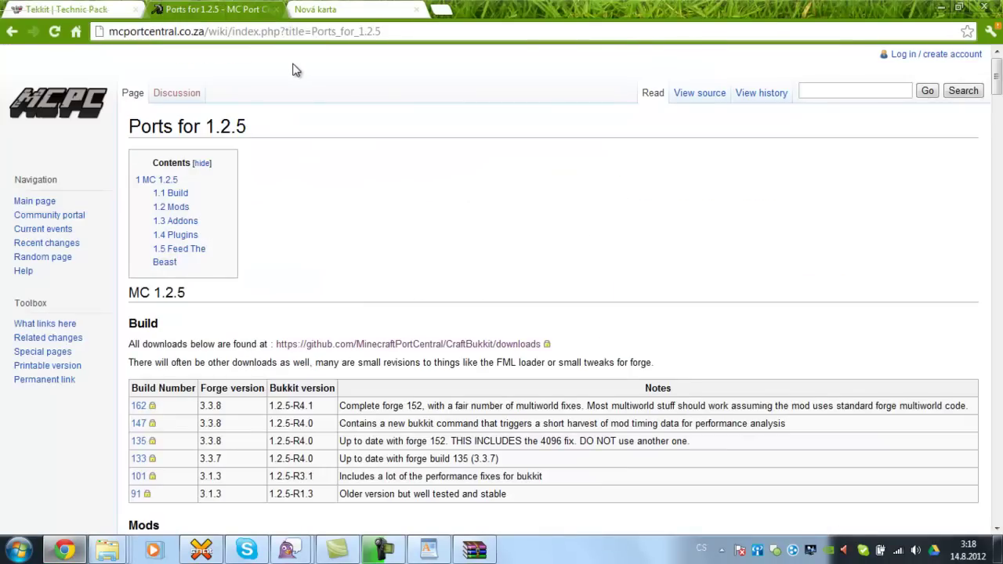
pyautogui.scroll(-9, 321, 90)
pyautogui.scroll(5, 324, 98)
pyautogui.scroll(3, 323, 98)
pyautogui.scroll(-2, 493, 200)
pyautogui.scroll(-3, 482, 192)
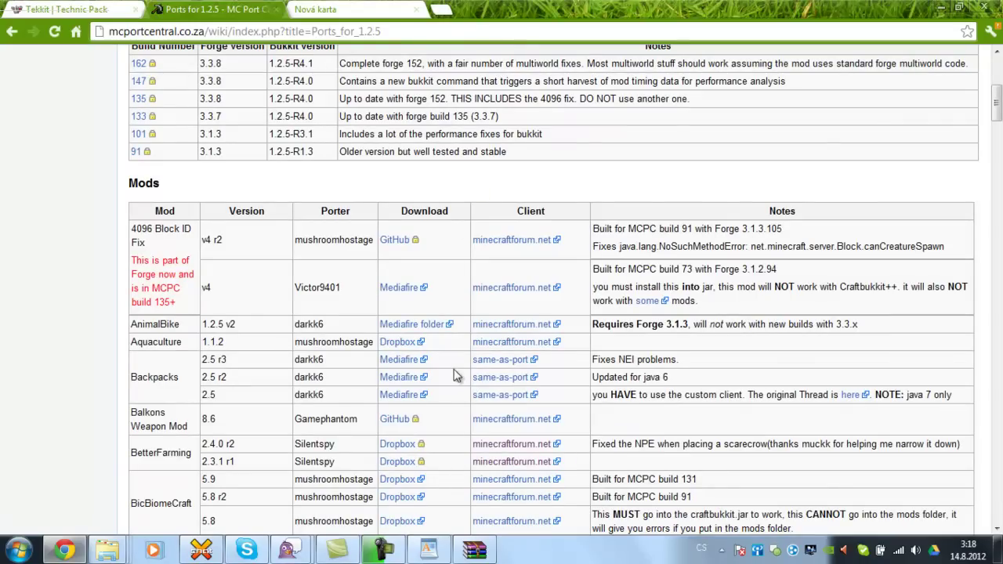
pyautogui.moveTo(476, 551)
pyautogui.scroll(-8, 410, 182)
pyautogui.scroll(-2, 415, 178)
pyautogui.scroll(12, 416, 178)
pyautogui.scroll(-1, 423, 235)
pyautogui.scroll(-4, 423, 235)
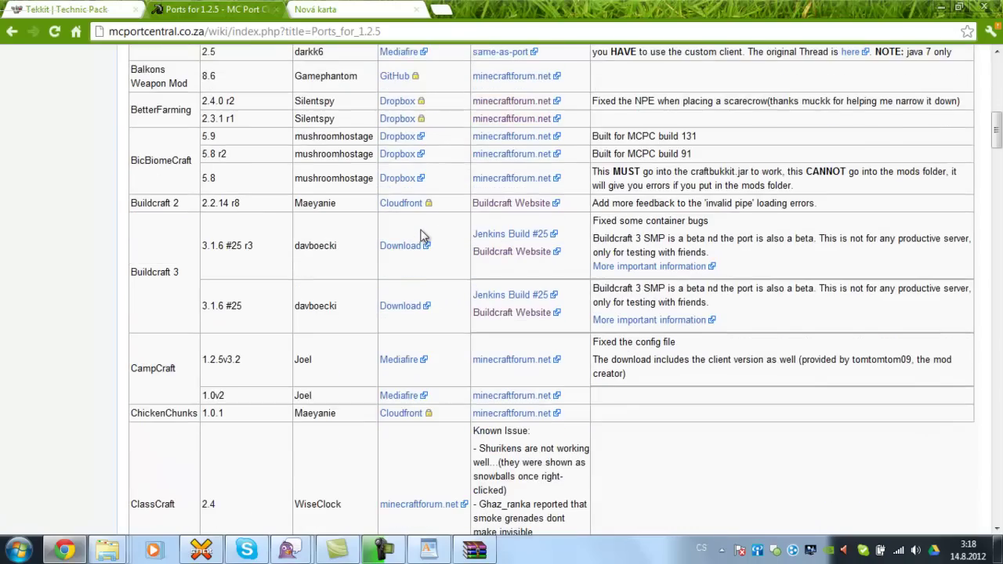
# - Examine the ported mods from Buildcraft through Equivalent Exchange to Forestry, including their versions, download links and notes
pyautogui.scroll(5, 420, 235)
pyautogui.scroll(-5, 532, 276)
pyautogui.scroll(-6, 532, 277)
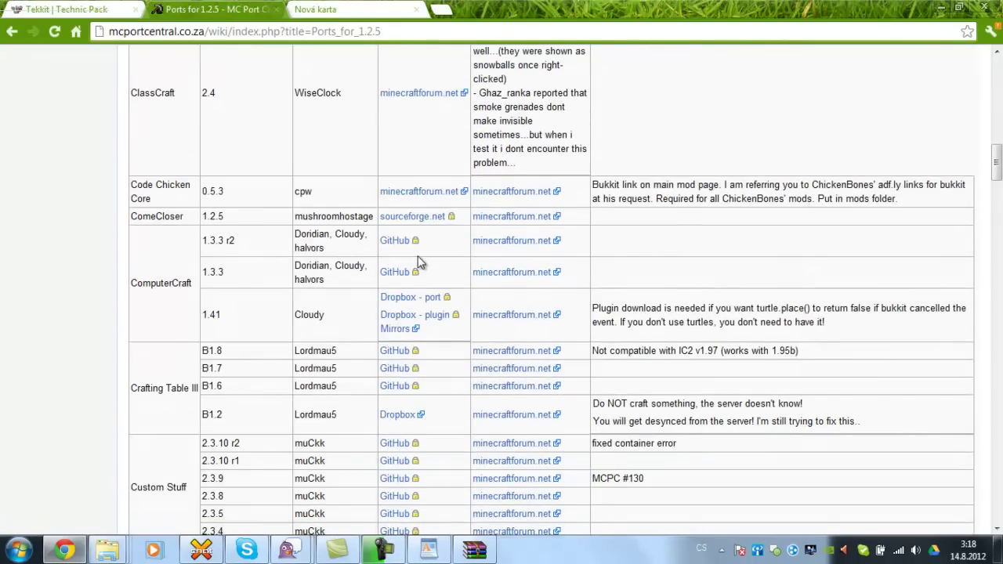
pyautogui.scroll(-5, 420, 263)
pyautogui.scroll(-2, 420, 263)
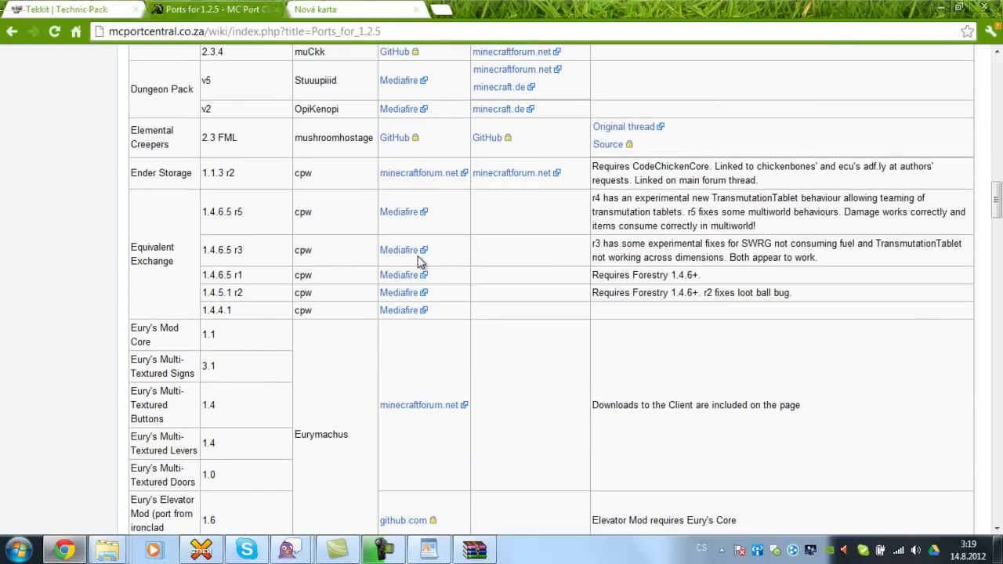
pyautogui.scroll(3, 420, 263)
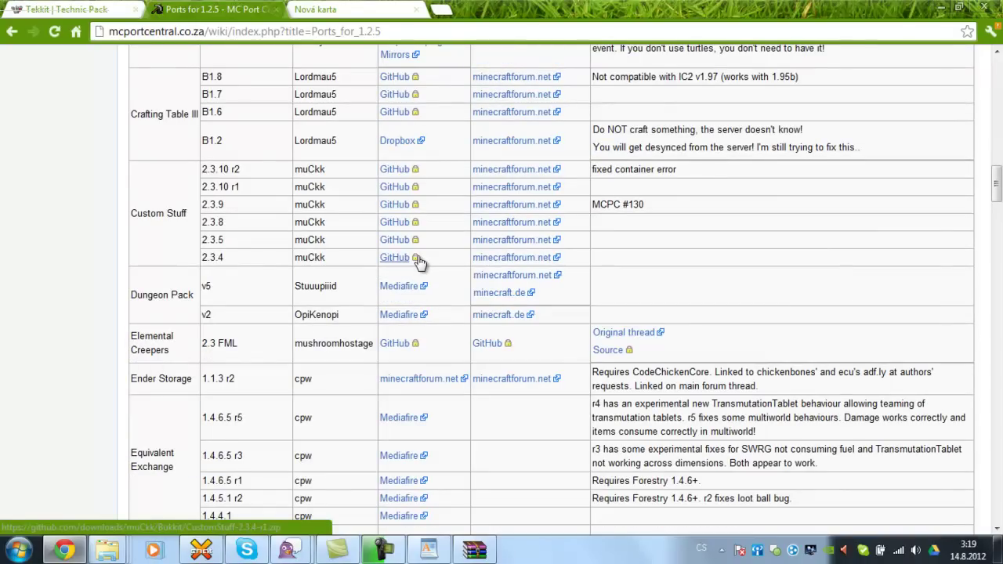
pyautogui.scroll(-8, 420, 263)
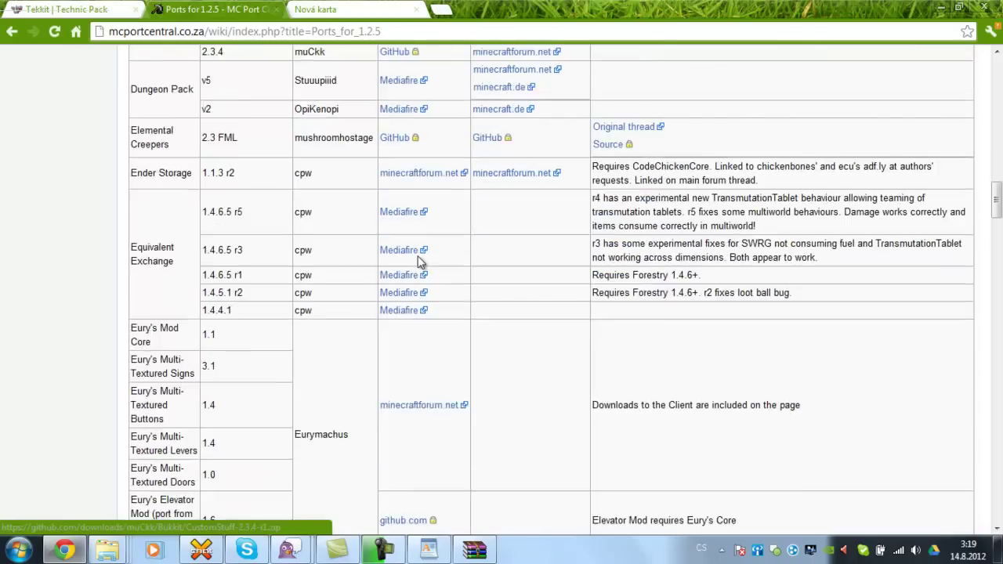
pyautogui.scroll(-1, 420, 263)
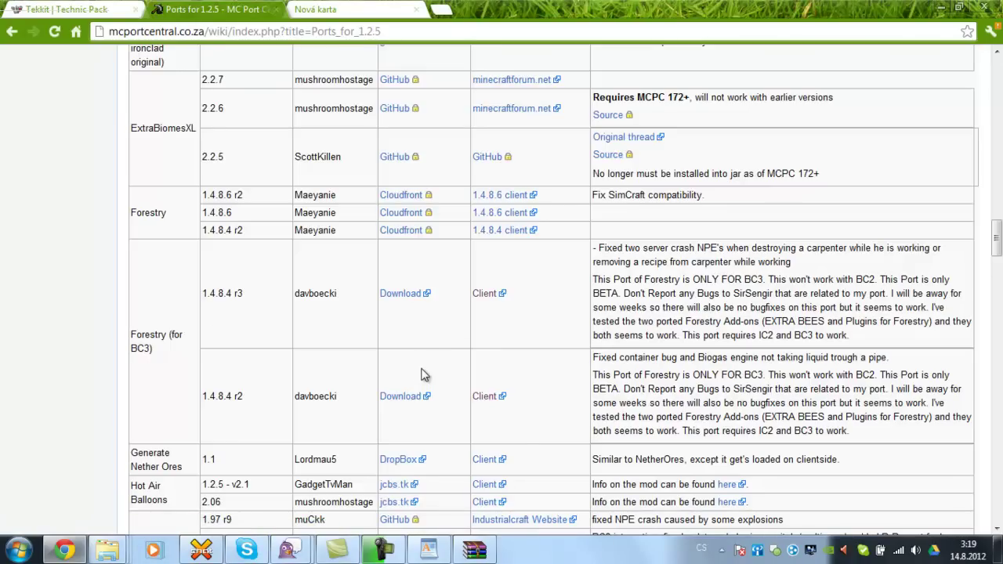
pyautogui.scroll(2, 421, 376)
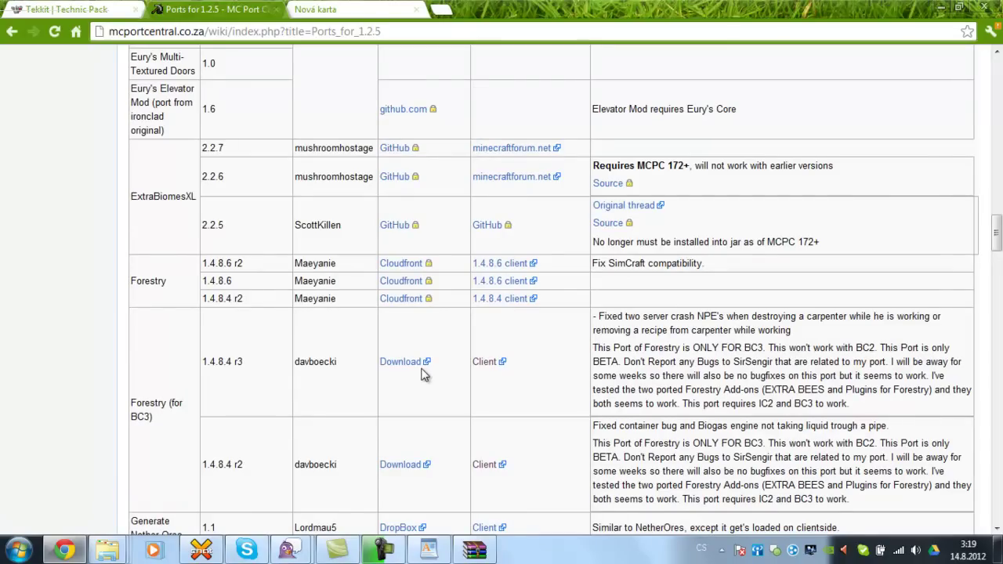
pyautogui.scroll(-2, 420, 375)
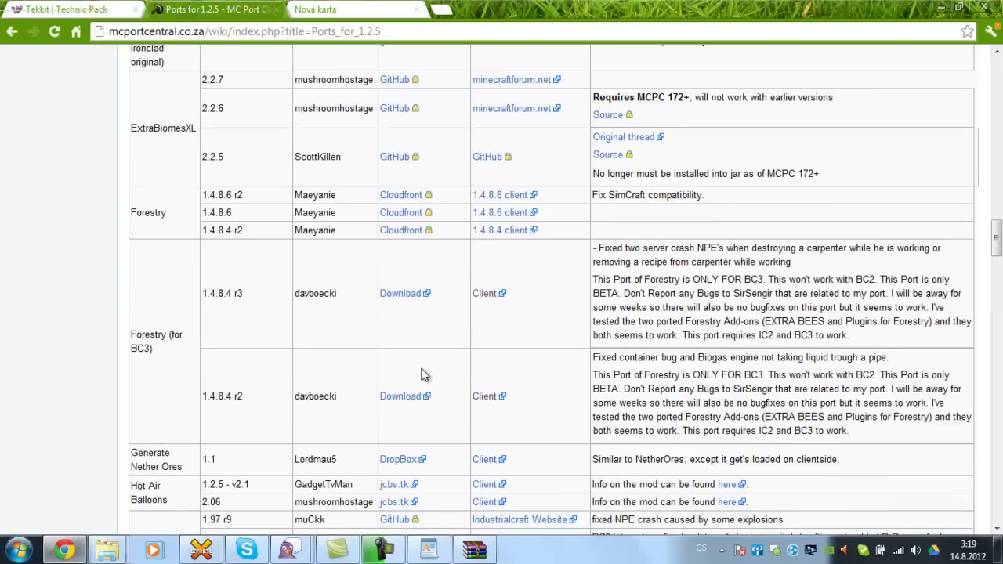
pyautogui.scroll(-2, 421, 375)
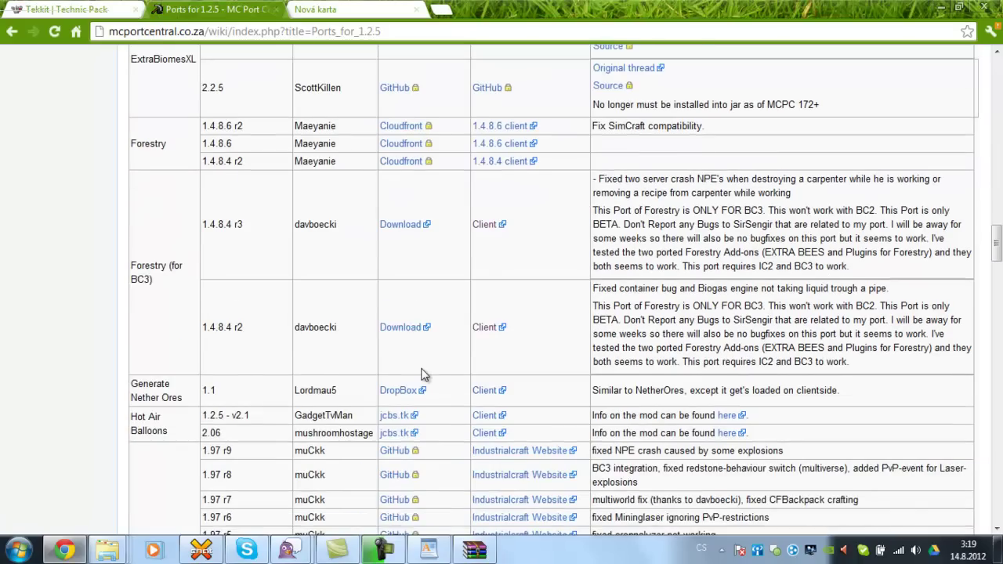
pyautogui.scroll(4, 420, 375)
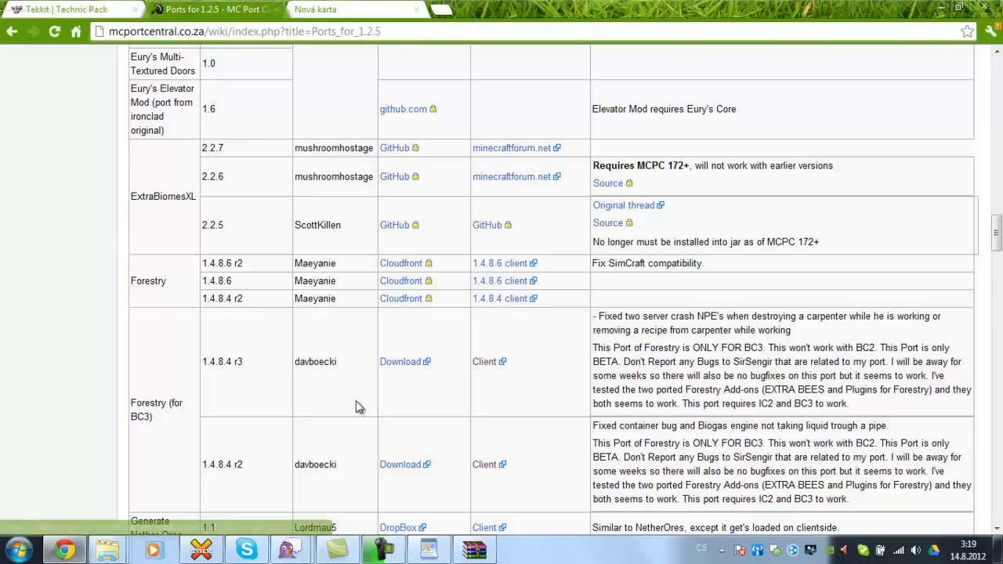
pyautogui.click(360, 13)
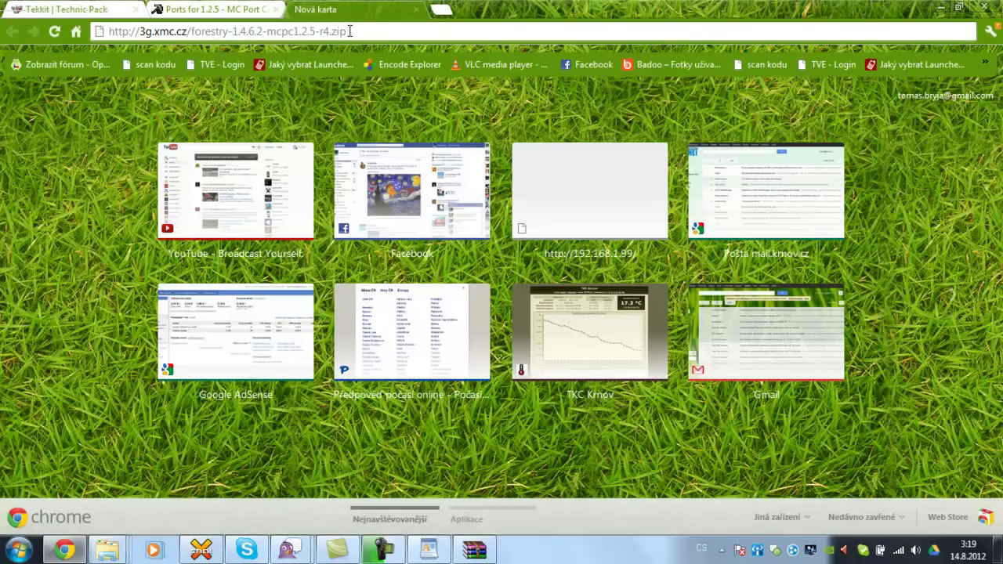
pyautogui.moveTo(351, 32); pyautogui.dragTo(100, 33)
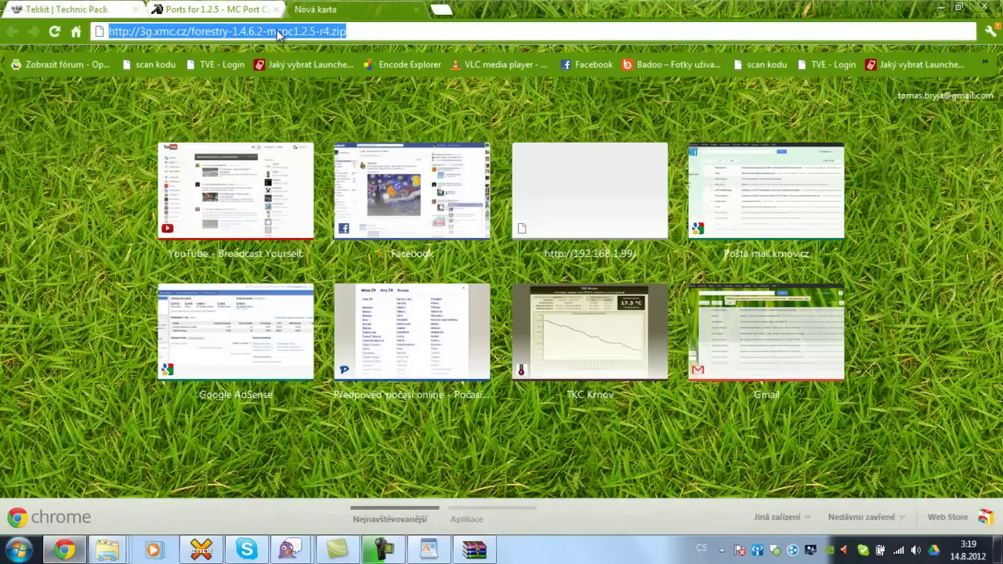
pyautogui.click(365, 31)
pyautogui.moveTo(372, 31)
pyautogui.mouseDown()
pyautogui.moveTo(100, 31)
pyautogui.moveTo(376, 34)
pyautogui.mouseUp()
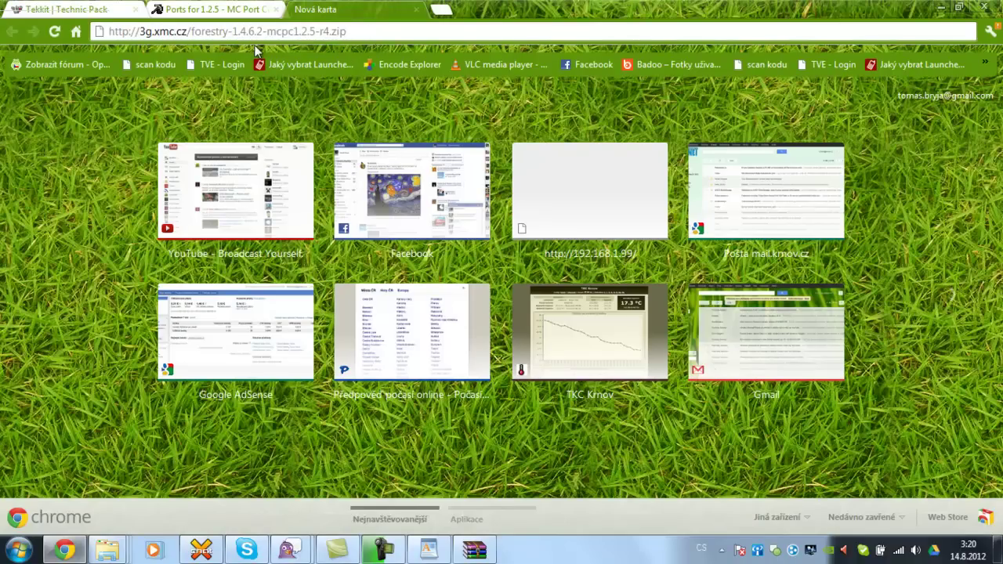
pyautogui.press('Return')
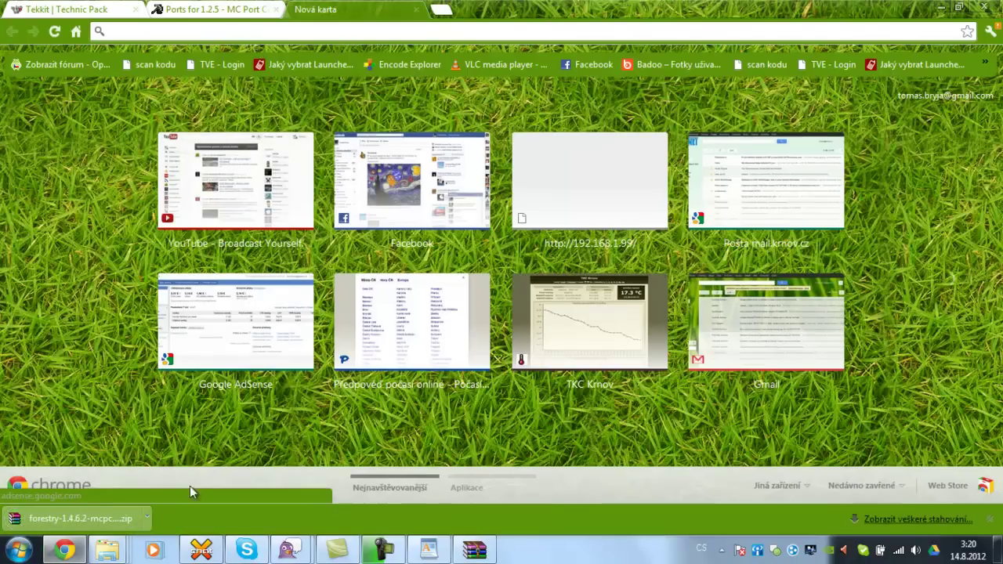
# - Bring up the downloads and tekkitserver folders side by side and open the server's mods folder
pyautogui.moveTo(110, 552)
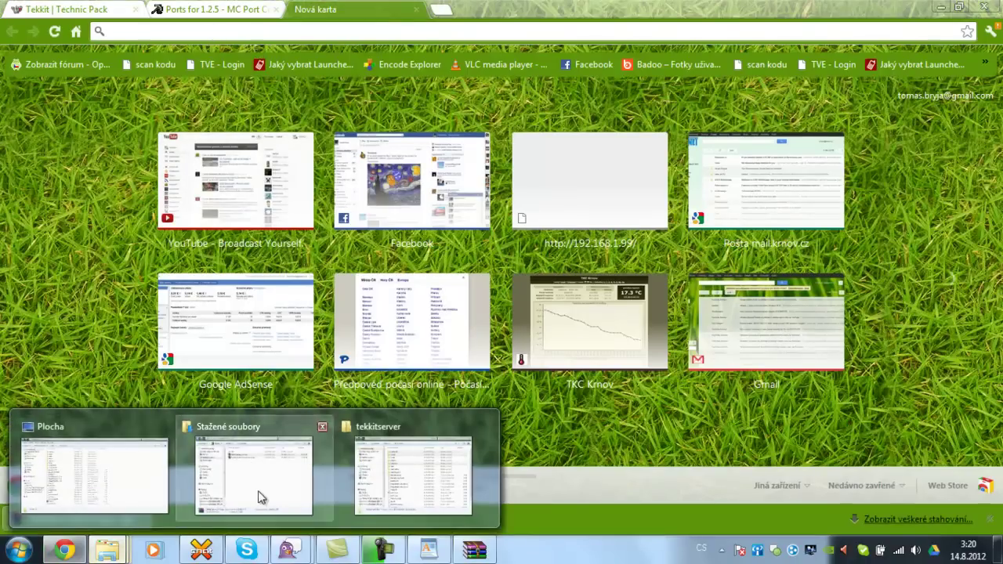
pyautogui.click(260, 497)
pyautogui.click(420, 480)
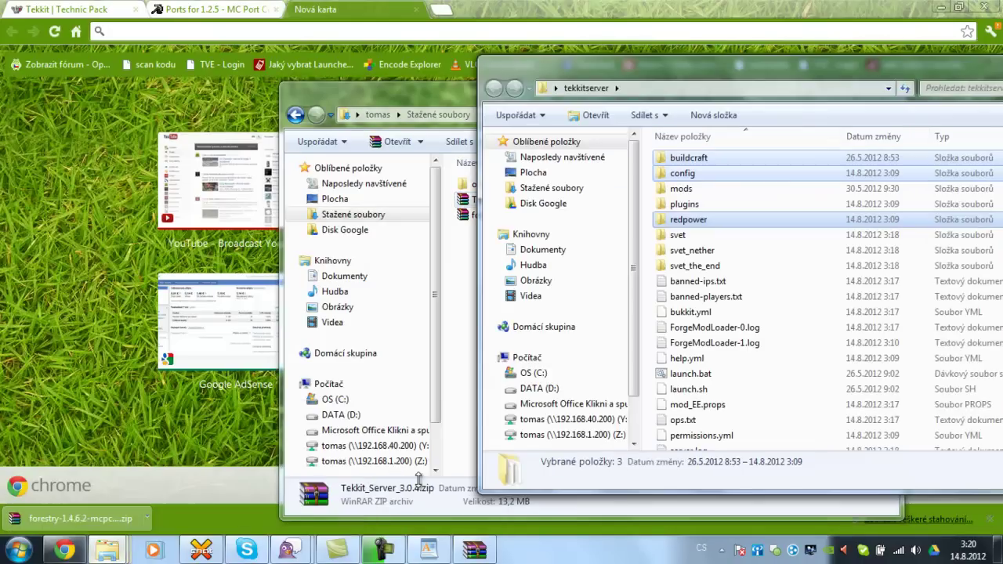
pyautogui.click(707, 192)
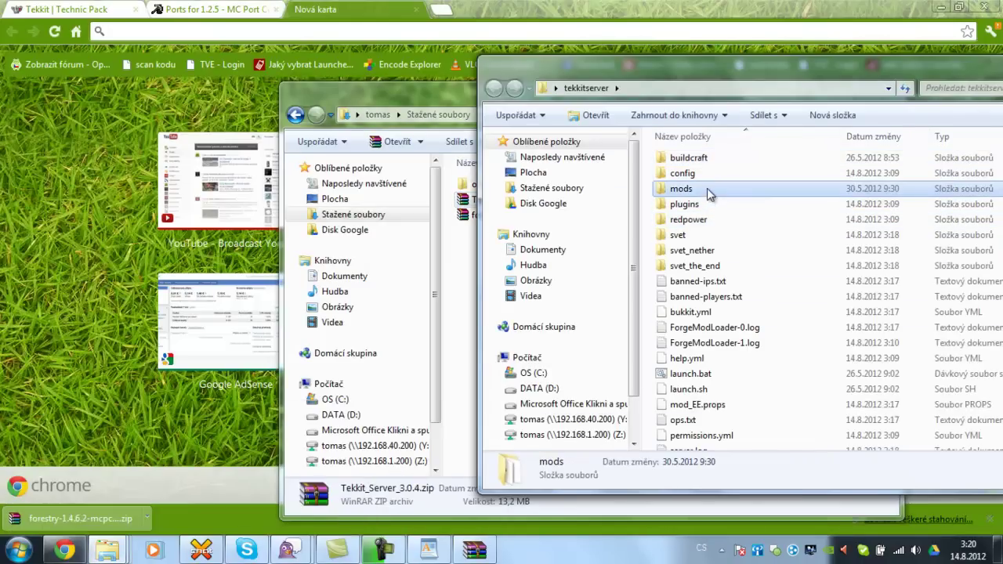
pyautogui.doubleClick(707, 192)
pyautogui.moveTo(403, 97); pyautogui.dragTo(202, 141)
# - Try to place forestry-1.4.6.2-mcpc1.2.5-r4.zip in the mods folder and check the folder's full file list
pyautogui.moveTo(266, 247); pyautogui.dragTo(901, 435)
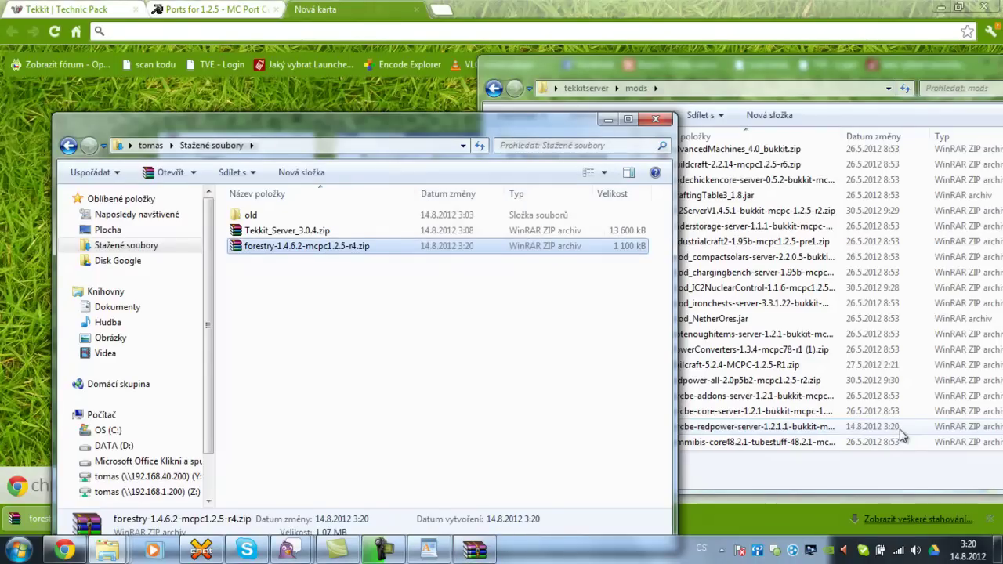
pyautogui.moveTo(564, 128); pyautogui.dragTo(410, 125)
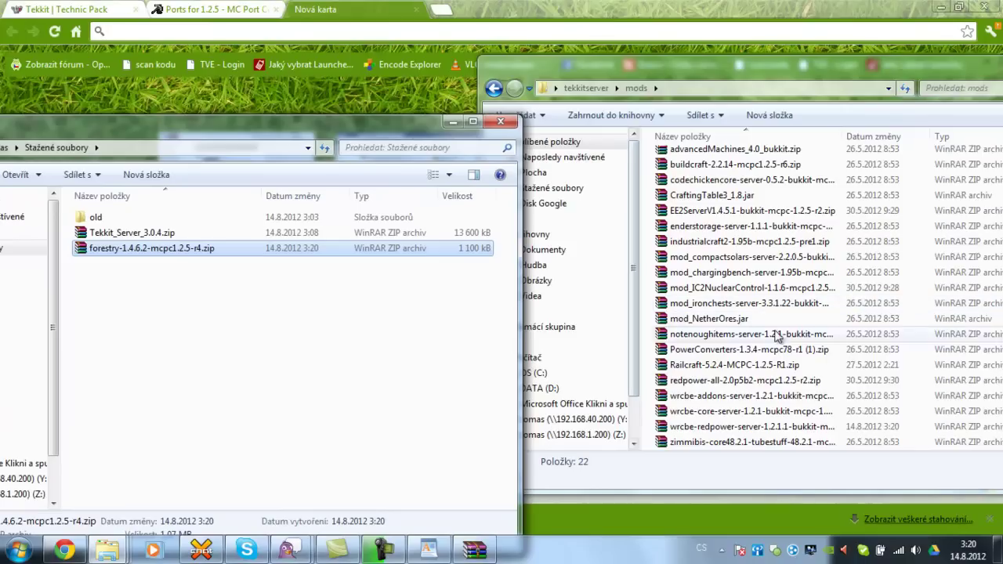
pyautogui.moveTo(771, 63); pyautogui.dragTo(643, 46)
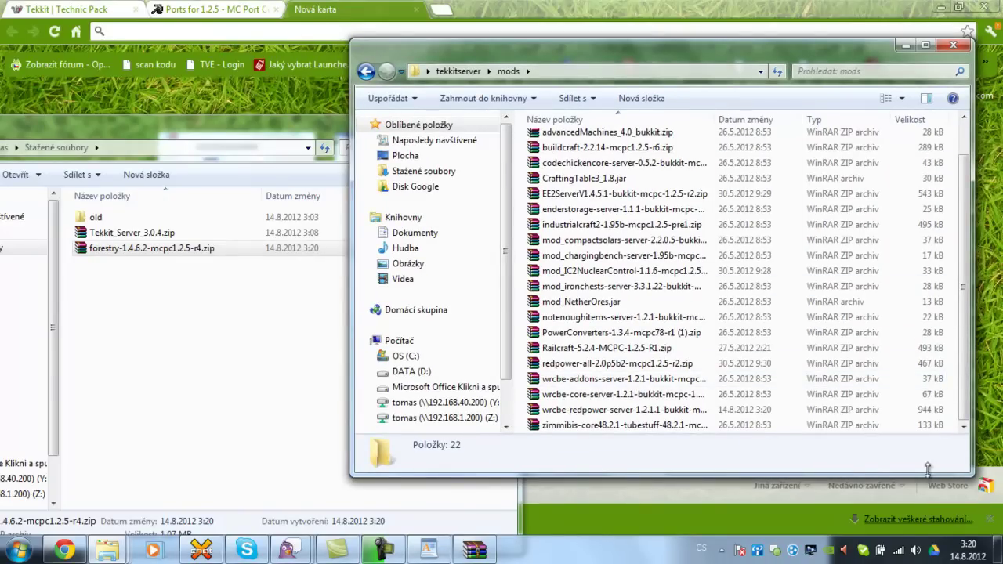
pyautogui.moveTo(950, 475); pyautogui.dragTo(960, 531)
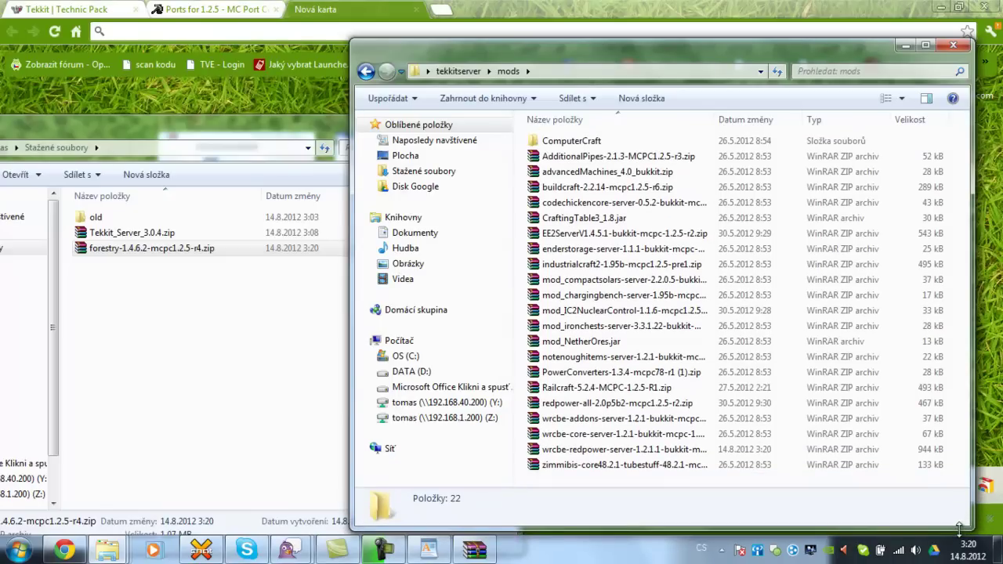
# - Delete everything inside the server's mods folder
pyautogui.click(636, 302)
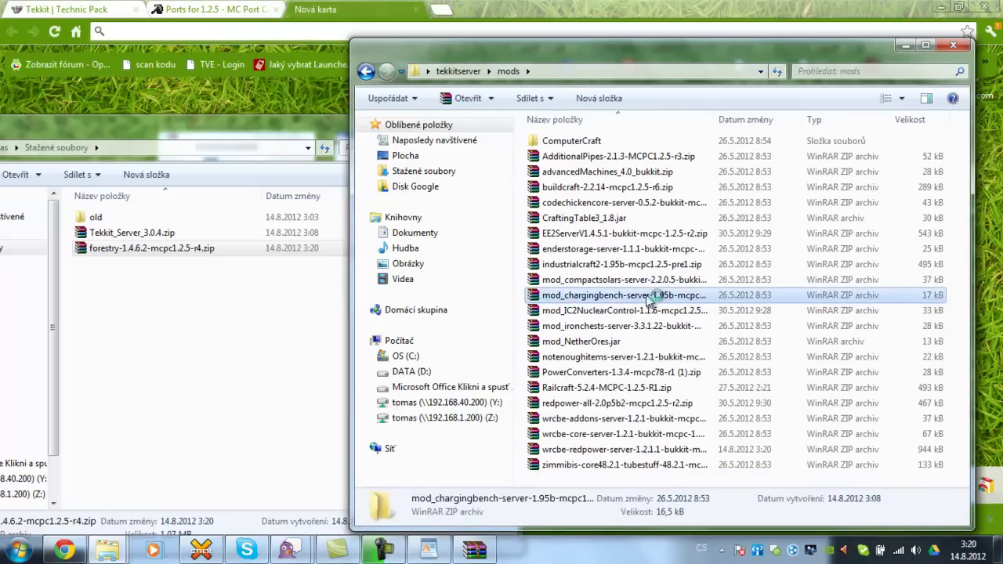
pyautogui.hotkey('ctrl', 'a')
pyautogui.press('Delete')
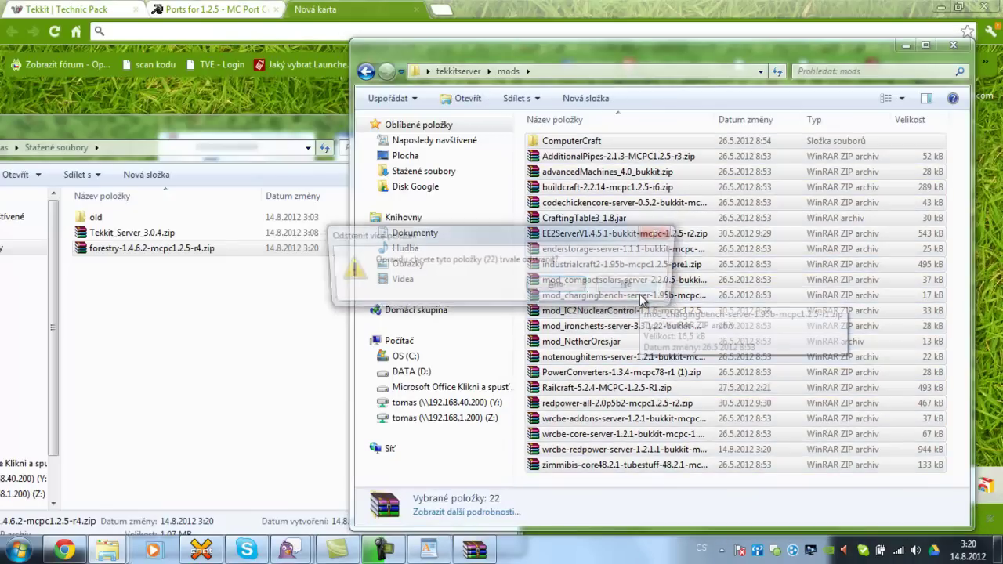
pyautogui.press('Return')
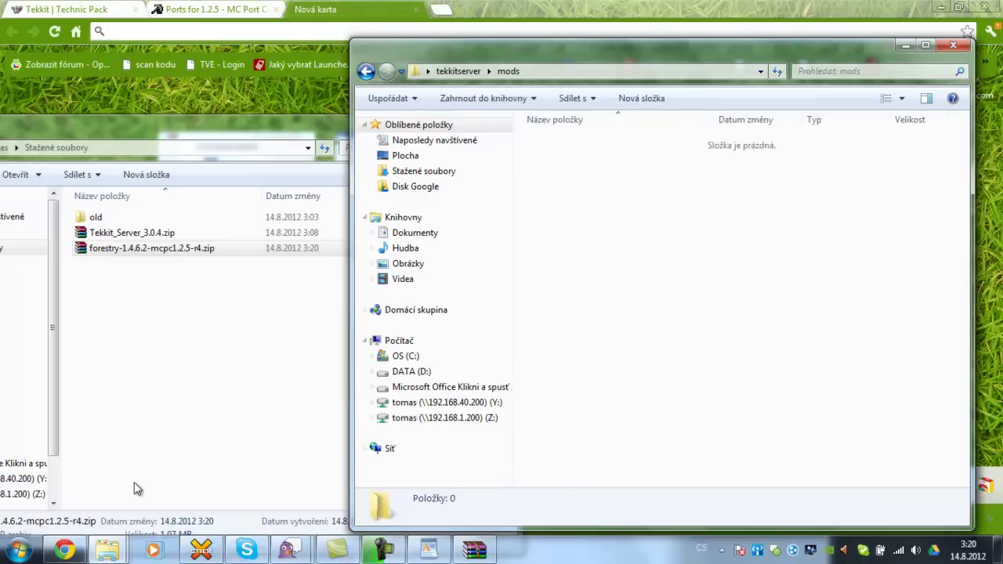
# - Extract all contents of the mods folder in Tekkit_Server_3.0.4.zip into the server's empty mods folder and close the archive
pyautogui.click(107, 550)
pyautogui.doubleClick(143, 229)
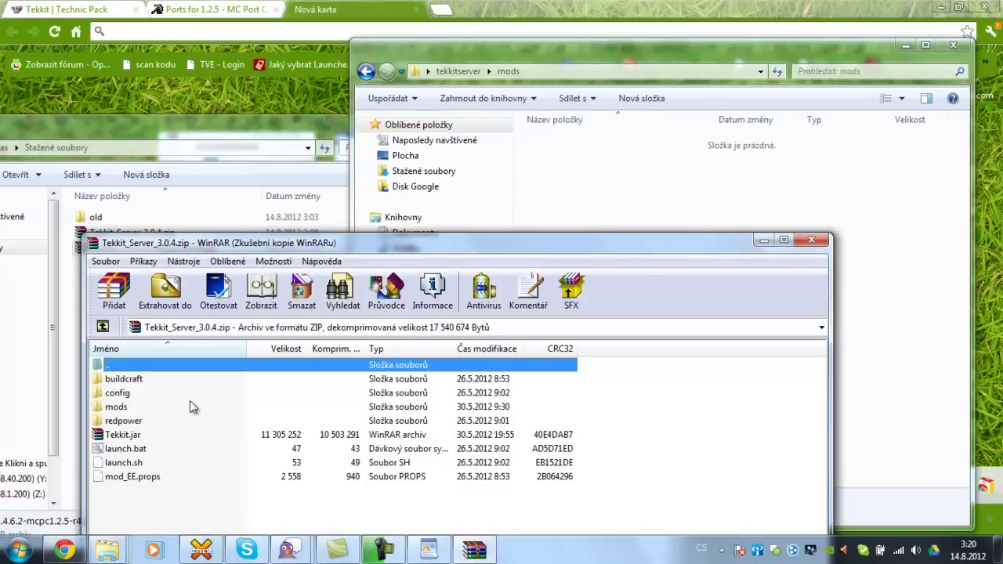
pyautogui.doubleClick(126, 408)
pyautogui.hotkey('ctrl', 'a')
pyautogui.moveTo(177, 433); pyautogui.dragTo(602, 205)
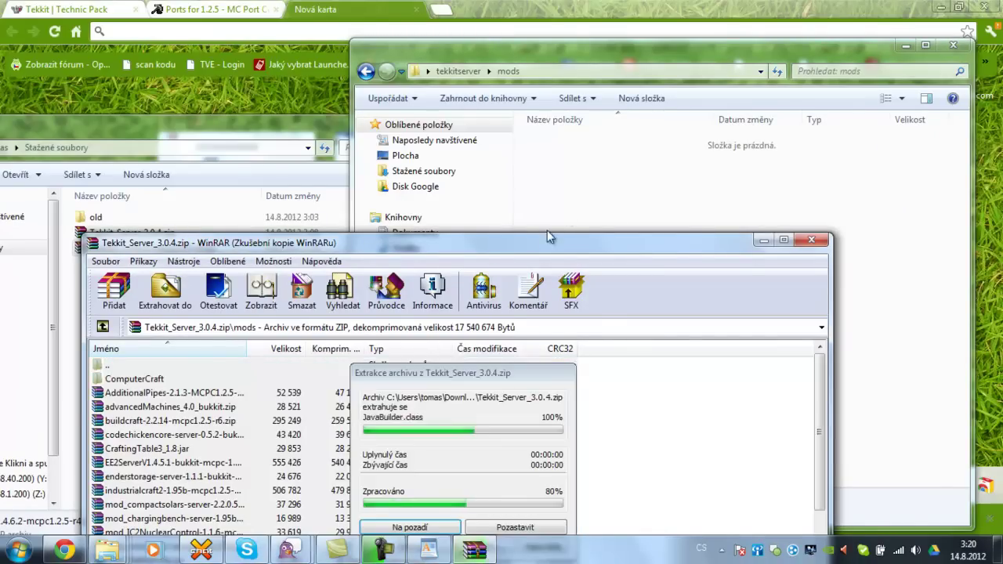
pyautogui.moveTo(314, 243); pyautogui.dragTo(210, 369)
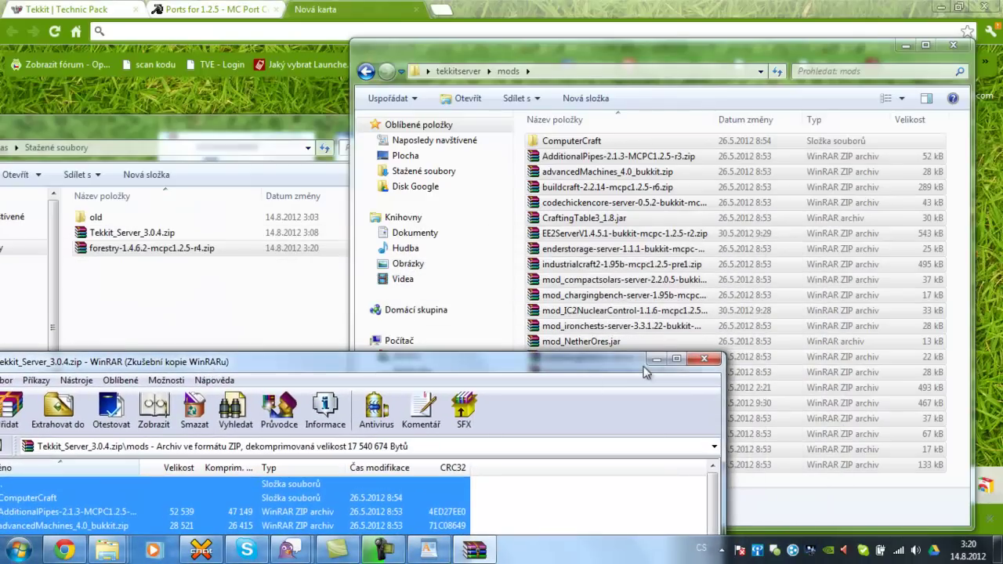
pyautogui.click(704, 358)
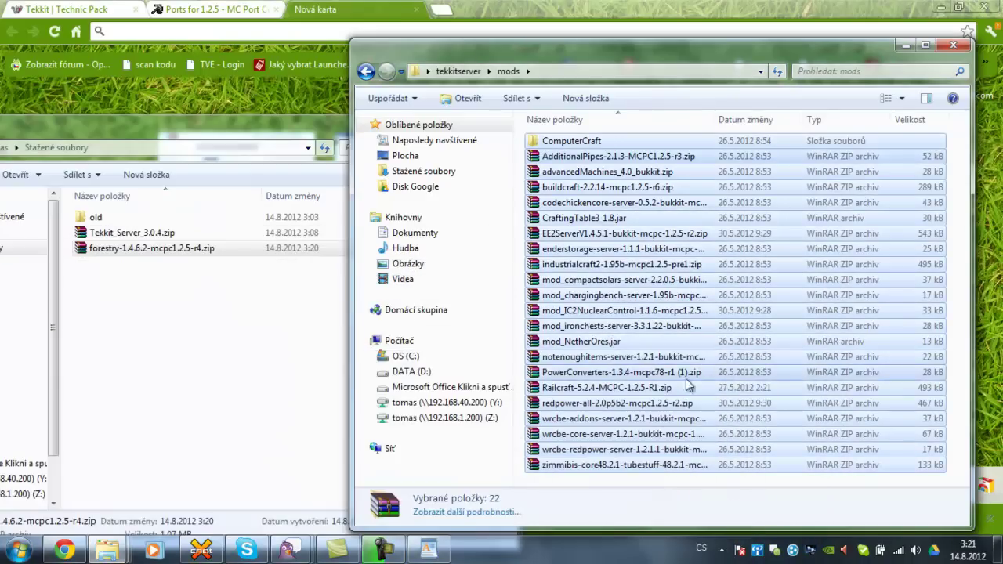
# - Enlarge the mods window and move forestry-1.4.6.2-mcpc1.2.5-r4.zip from the downloads folder into its empty area
pyautogui.doubleClick(586, 527)
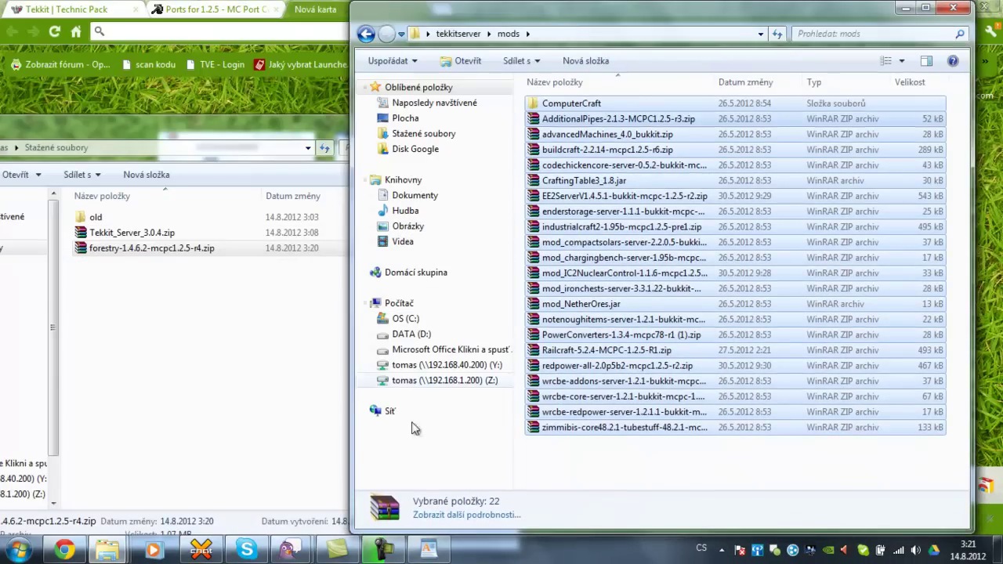
pyautogui.click(109, 248)
pyautogui.moveTo(109, 249); pyautogui.dragTo(626, 479)
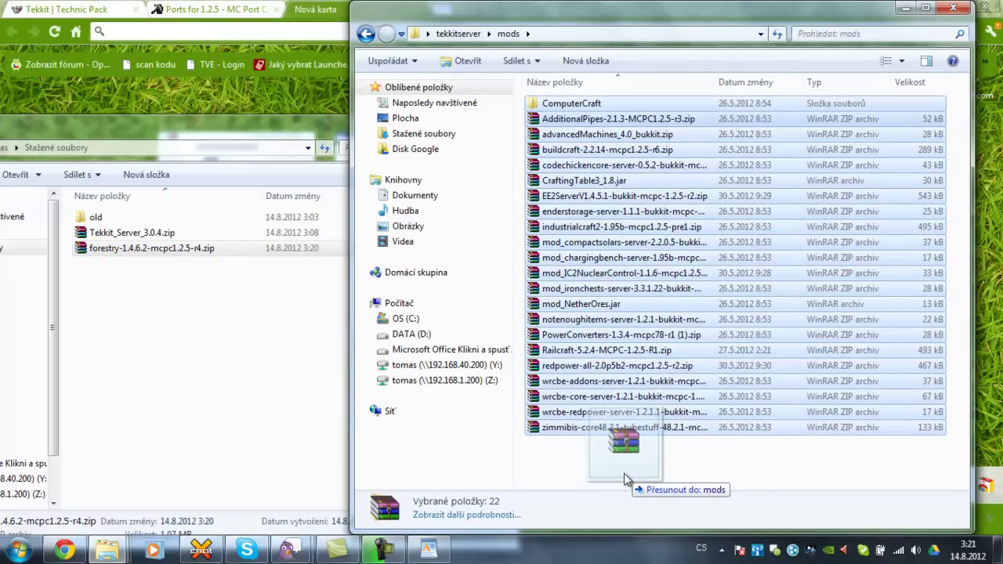
pyautogui.moveTo(626, 479)
pyautogui.mouseDown()
pyautogui.moveTo(586, 392)
pyautogui.moveTo(587, 259)
pyautogui.moveTo(589, 436)
pyautogui.moveTo(590, 337)
pyautogui.moveTo(610, 476)
pyautogui.mouseUp()
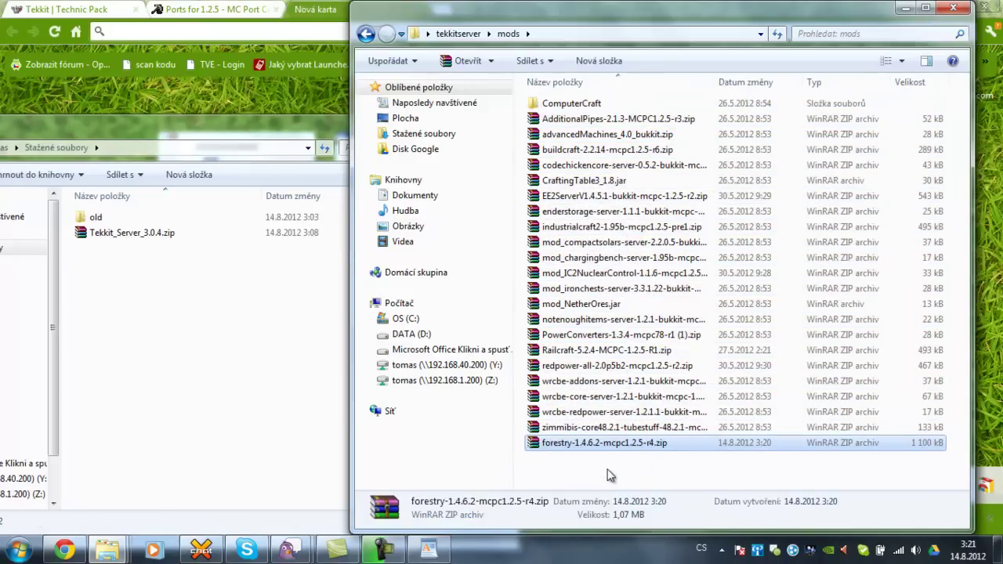
pyautogui.click(610, 475)
pyautogui.click(575, 446)
# - Return to the tekkitserver folder and start the server with launch.bat
pyautogui.click(457, 34)
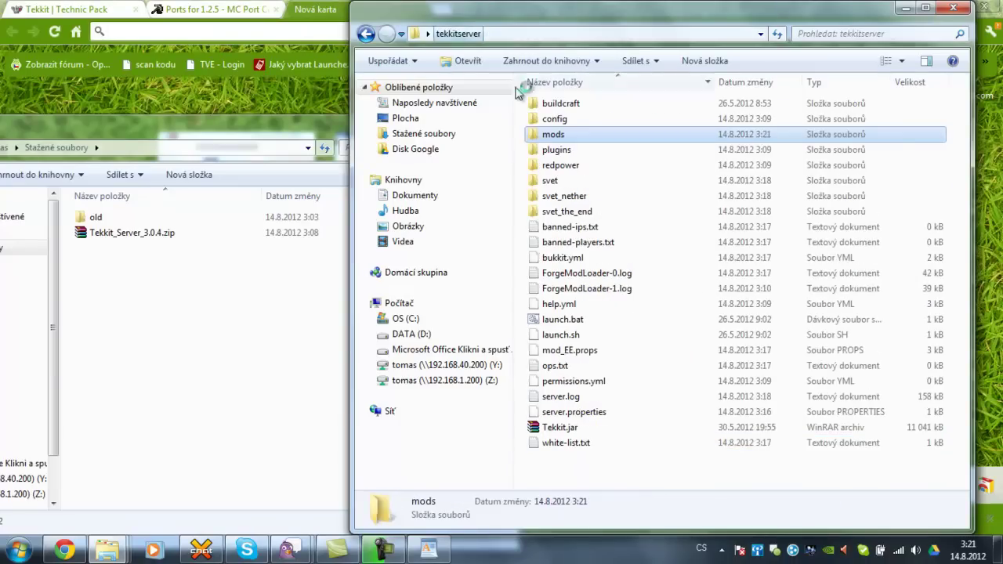
pyautogui.click(569, 321)
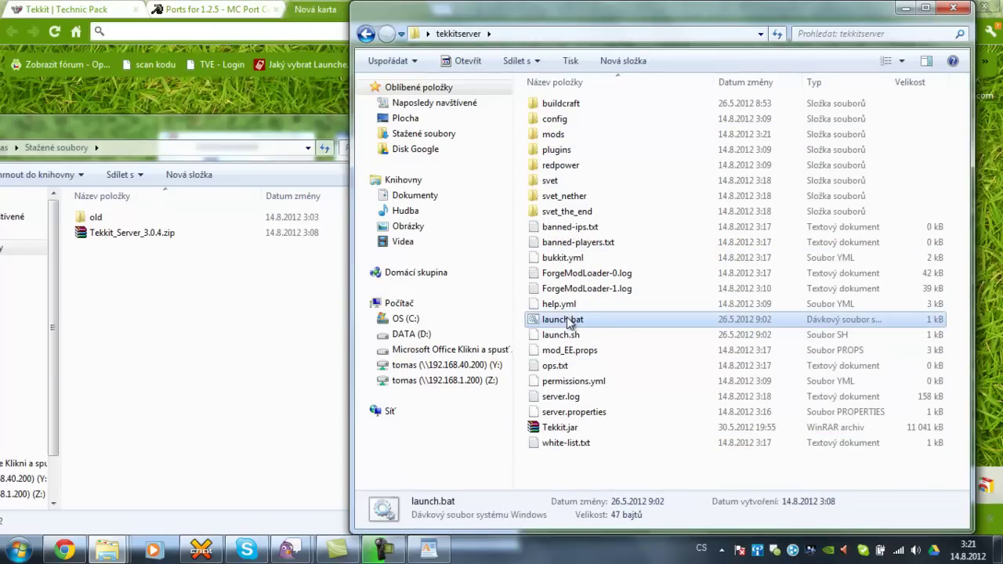
pyautogui.doubleClick(568, 321)
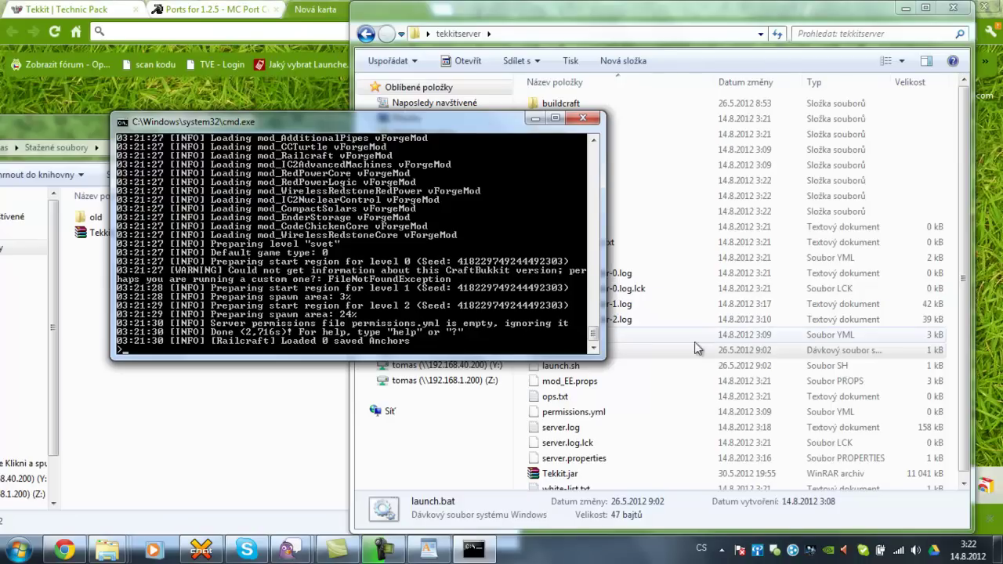
# - Show server.properties in WordPad and highlight the server-port value
pyautogui.click(642, 352)
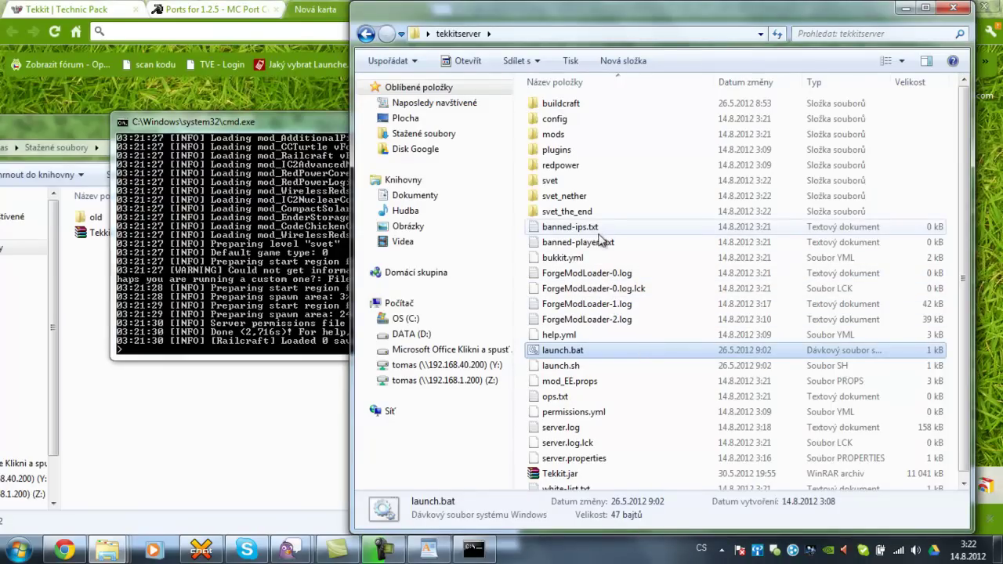
pyautogui.scroll(-1, 605, 251)
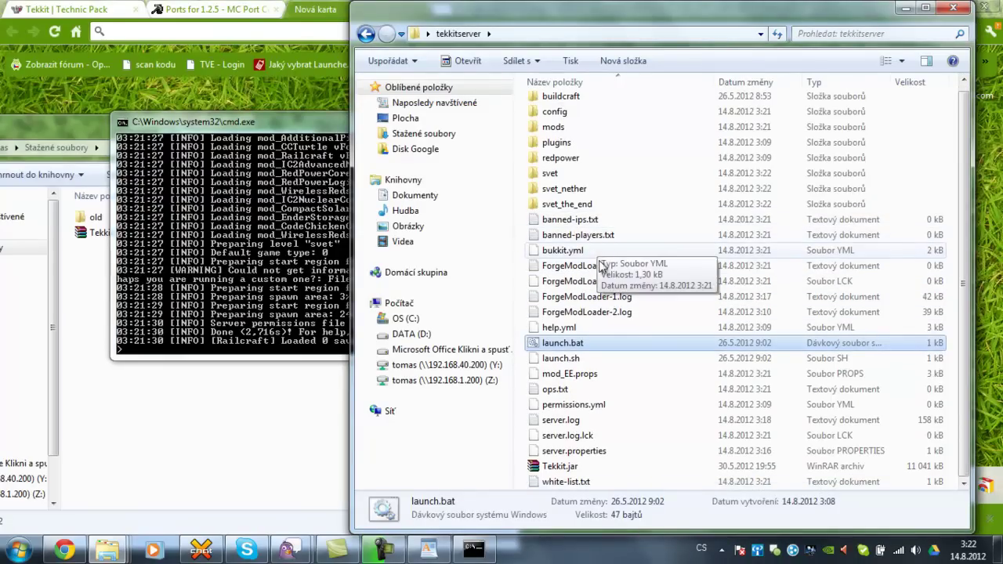
pyautogui.doubleClick(595, 452)
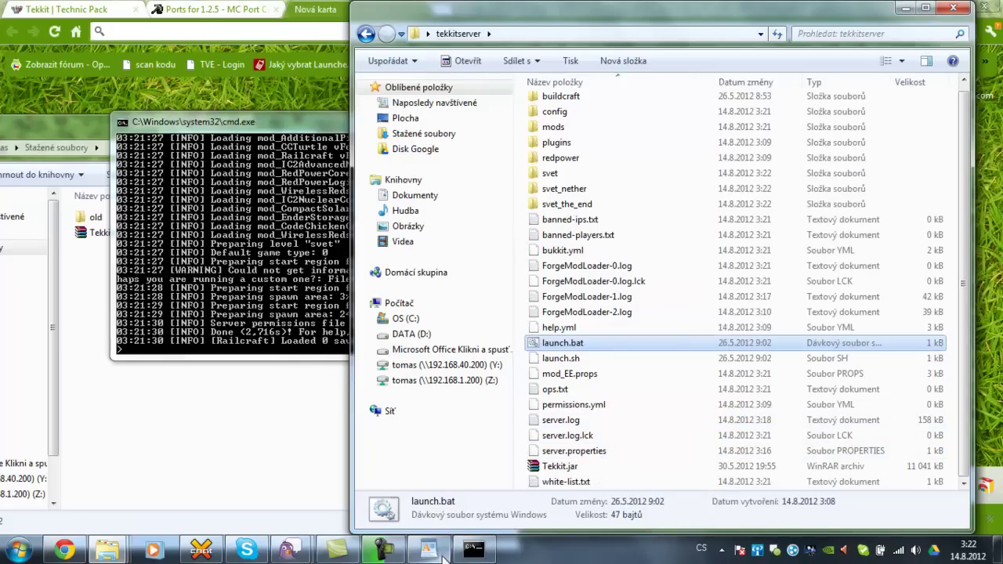
pyautogui.moveTo(368, 214); pyautogui.dragTo(405, 215)
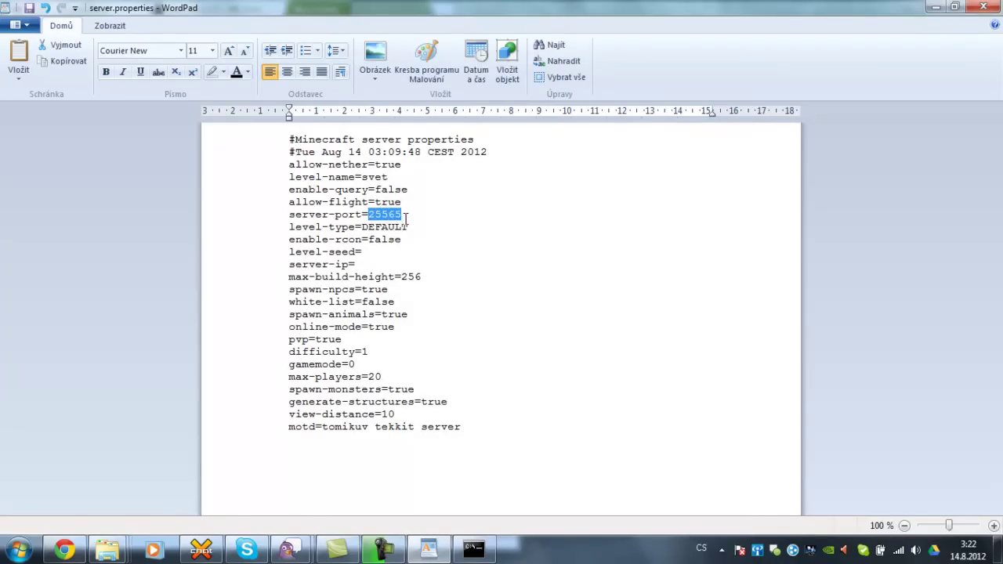